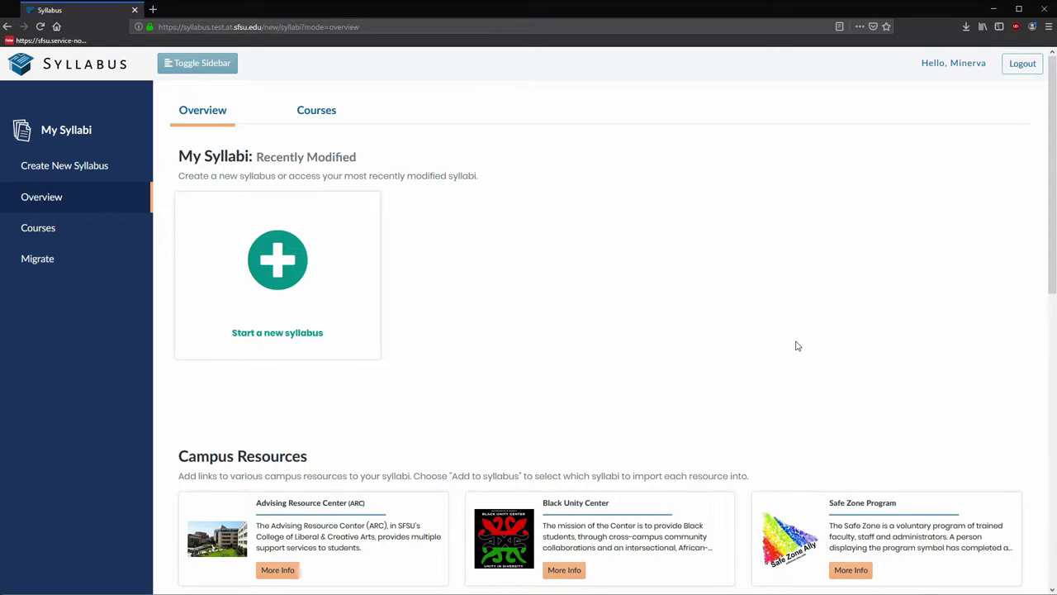
Open the course list and create a new syllabus for the 2019 theatre class
left_click(303, 113)
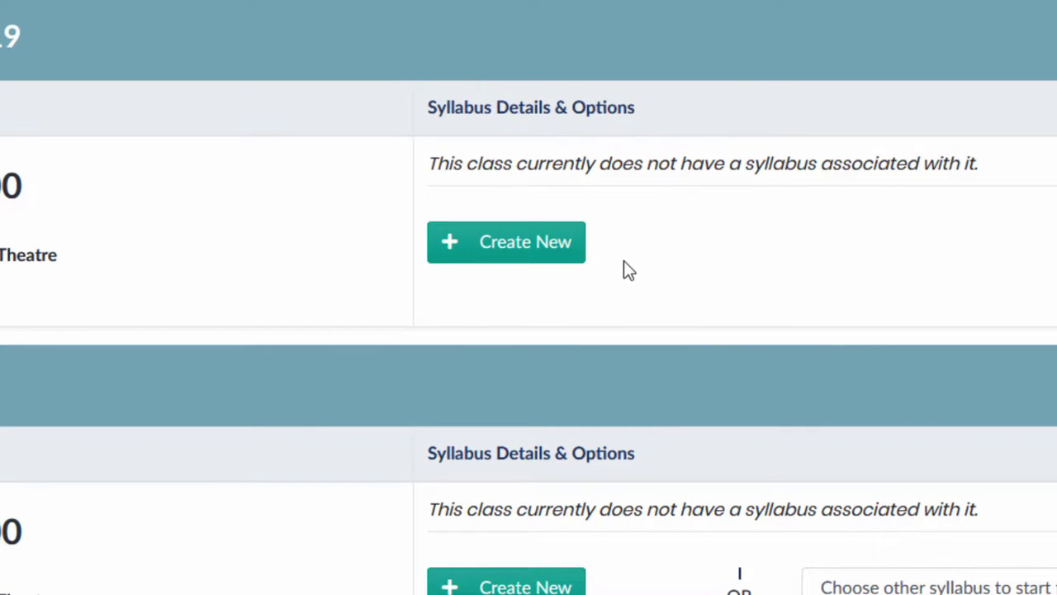
left_click(560, 263)
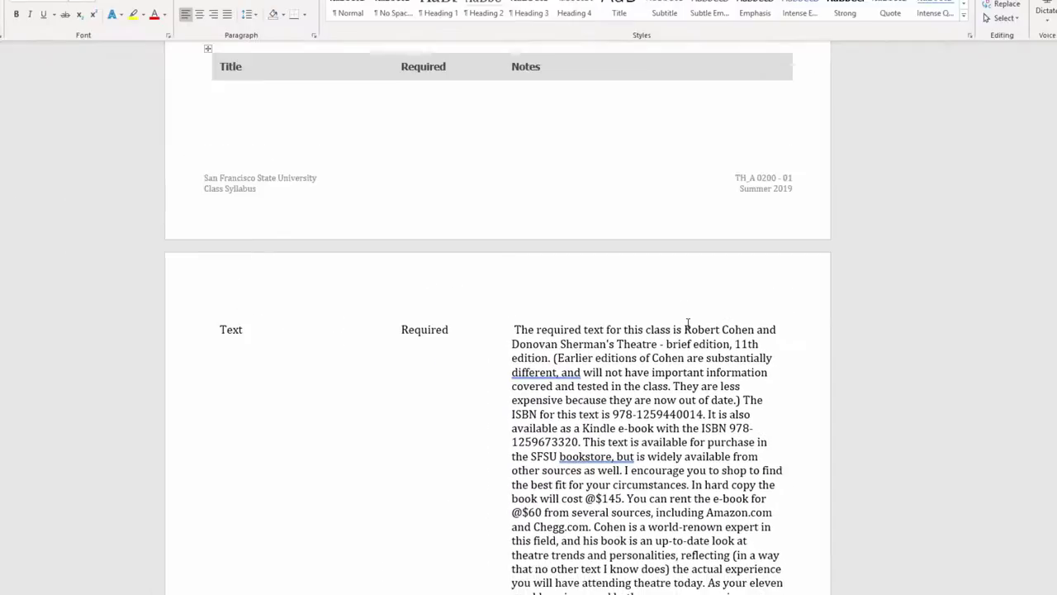
Copy the textbook authors' names from the Word syllabus into the Author(s) field of the material in the web syllabus
left_click_drag(348, 258, 488, 258)
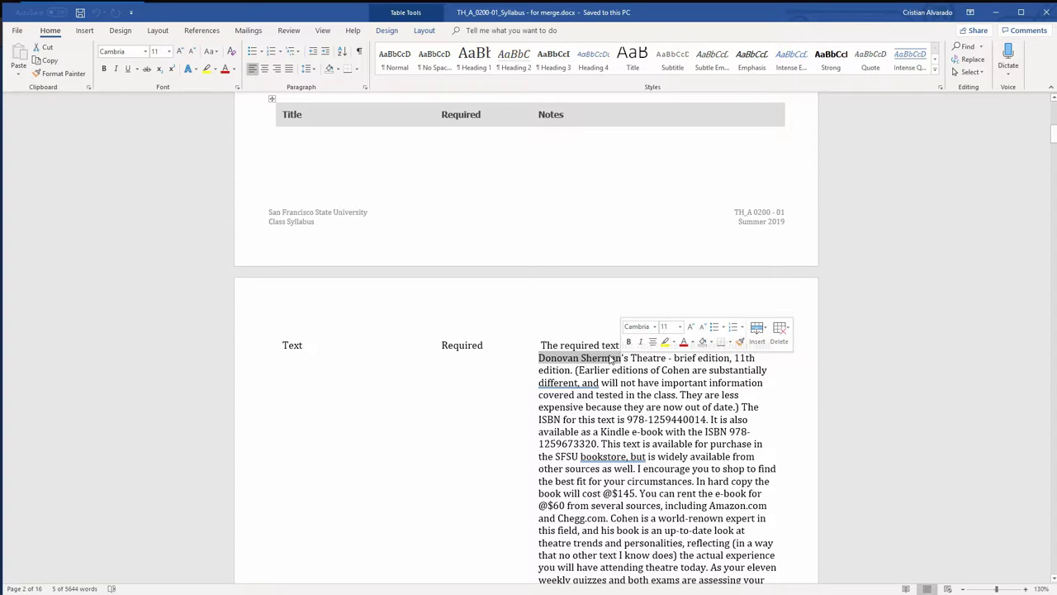
right_click(611, 357)
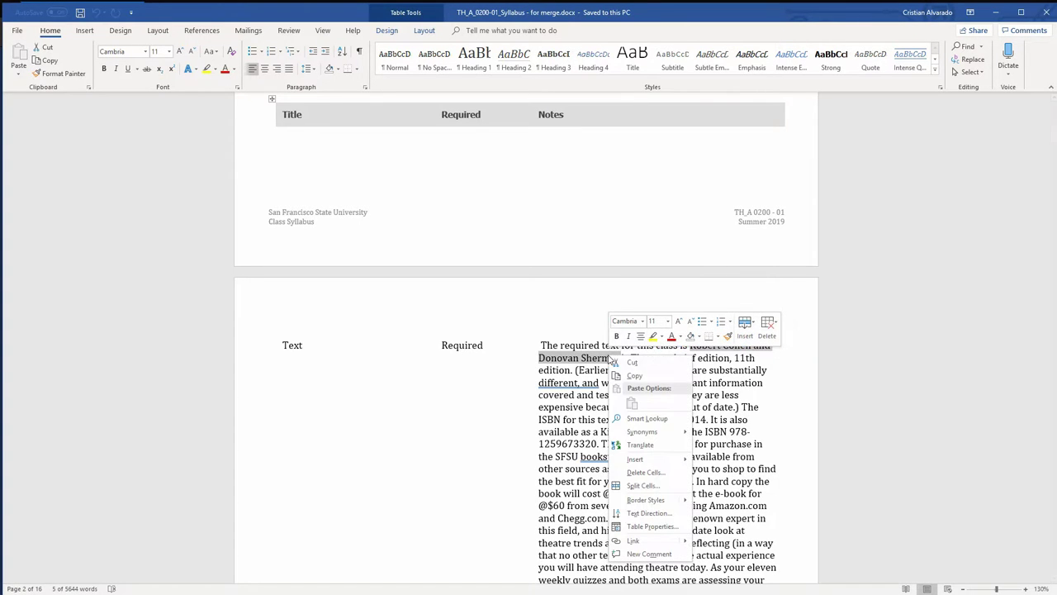
left_click(628, 379)
key("alt+Tab")
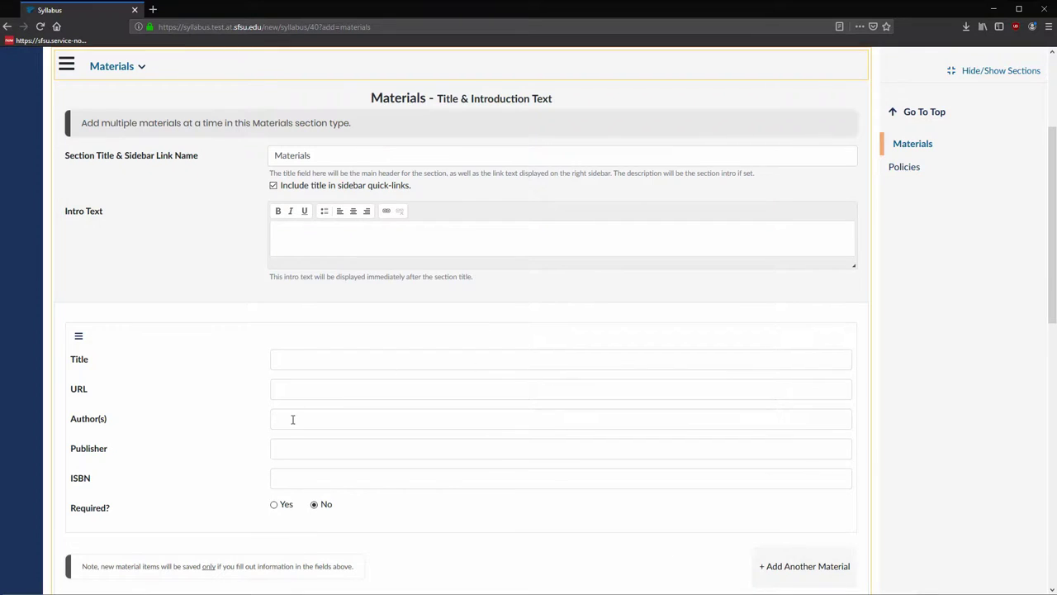
left_click(307, 419)
right_click(309, 419)
left_click(351, 467)
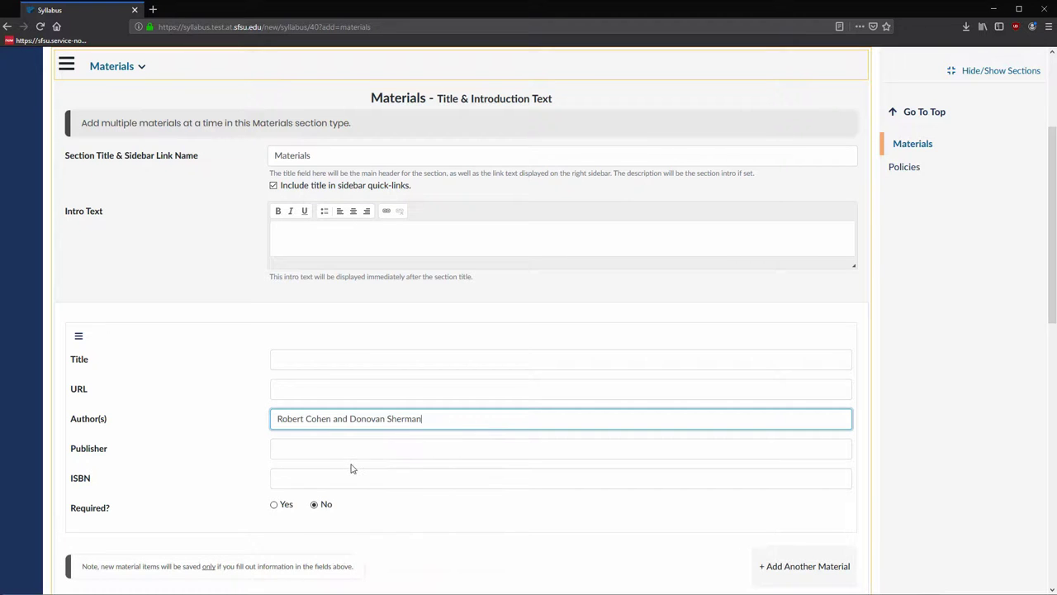
Copy the title "Theatre - brief edition, 11th edition" from the Word document into the material's Title field and mark the material as required
key("alt+Tab")
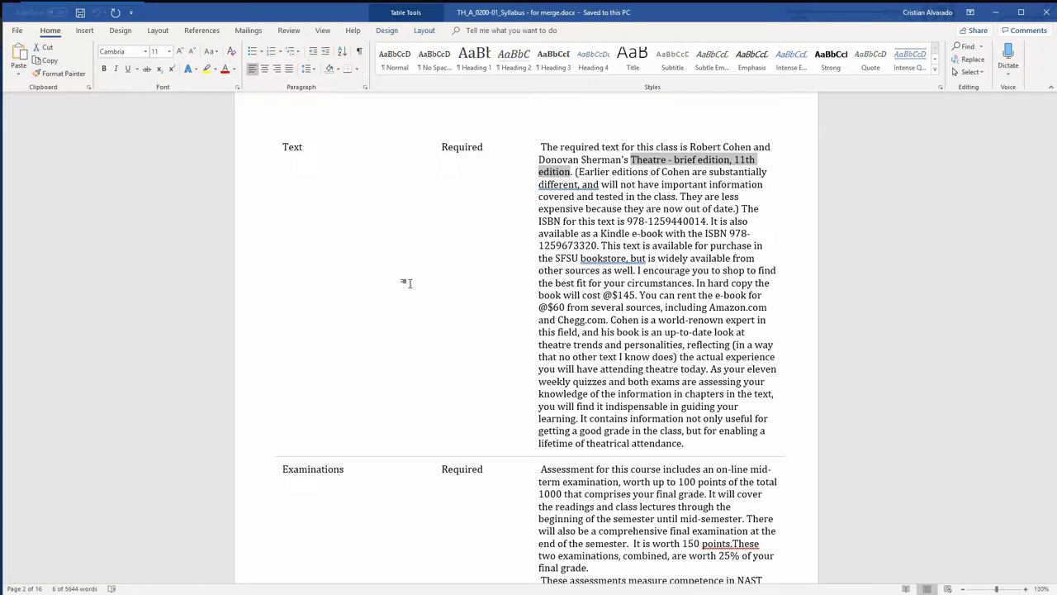
key("alt+Tab")
right_click(333, 360)
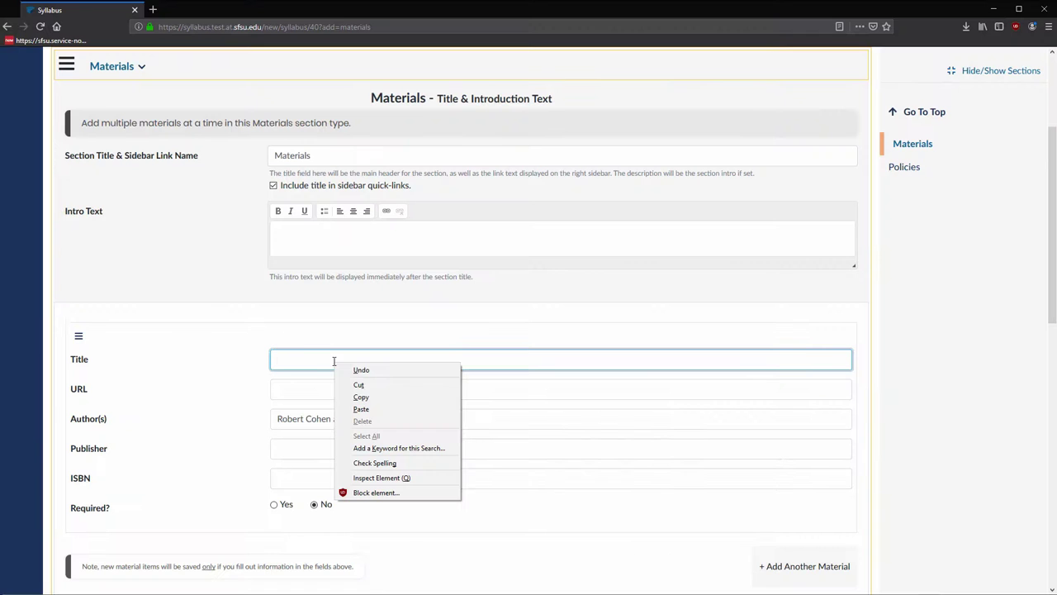
left_click(368, 411)
left_click(274, 504)
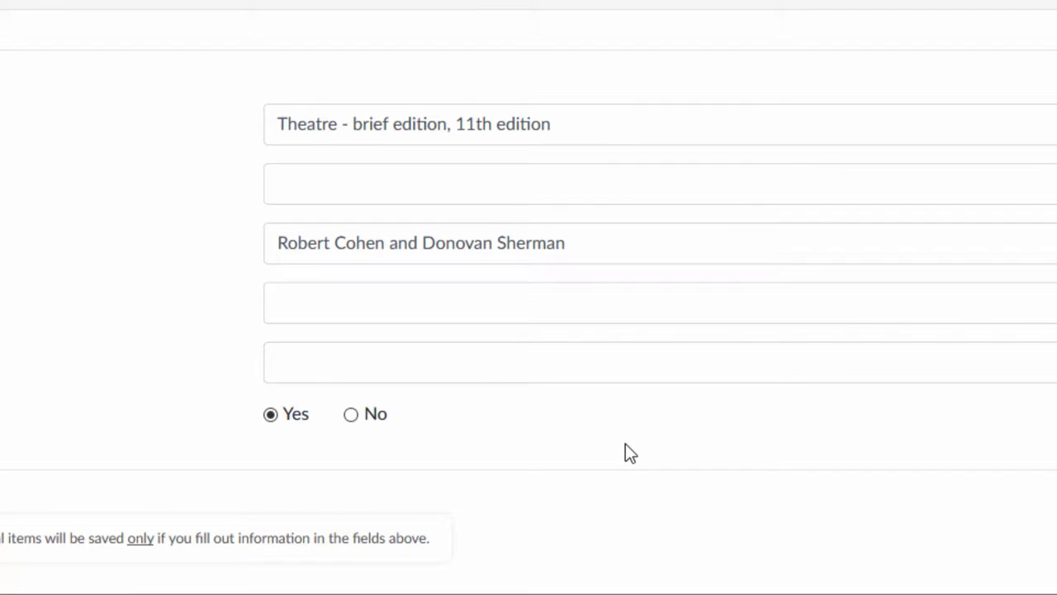
Copy the sentences giving the print and Kindle ISBNs from Word into the material's ISBN field and return to the Word document
key("alt+Tab")
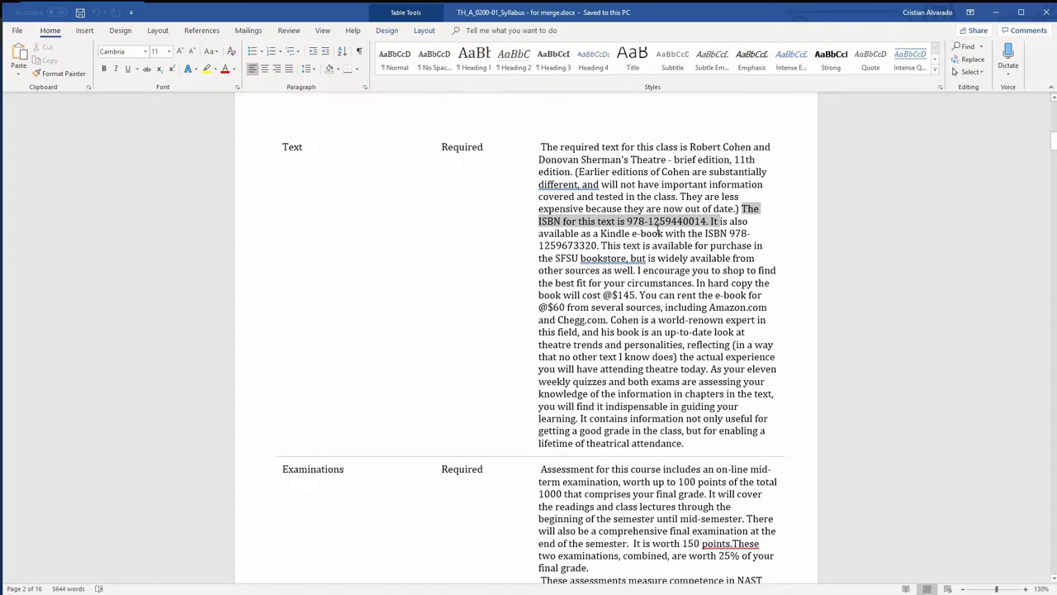
left_click_drag(651, 233, 596, 245)
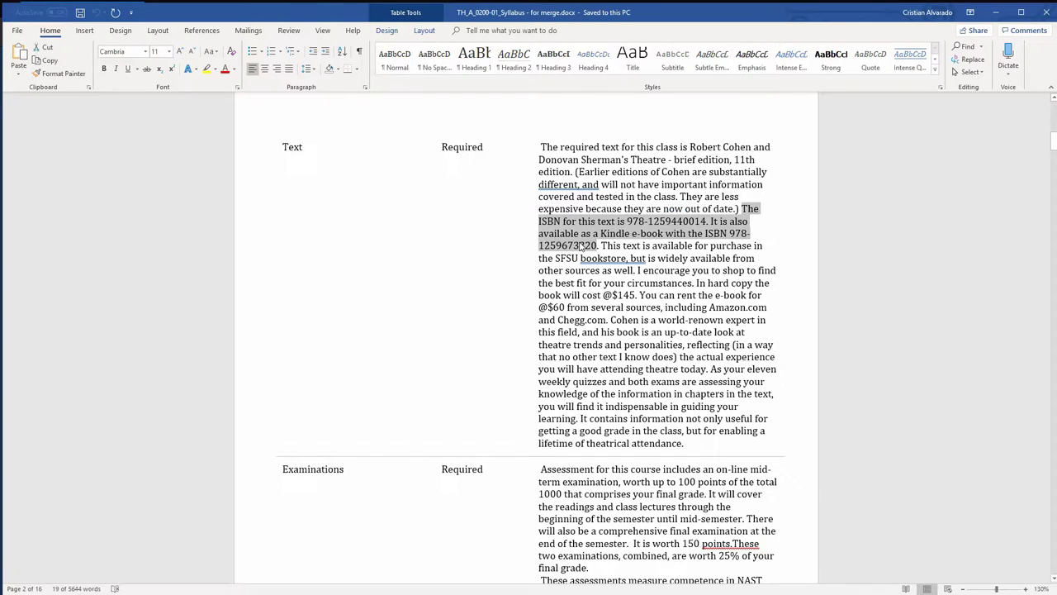
right_click(581, 246)
left_click(616, 258)
key("alt+Tab")
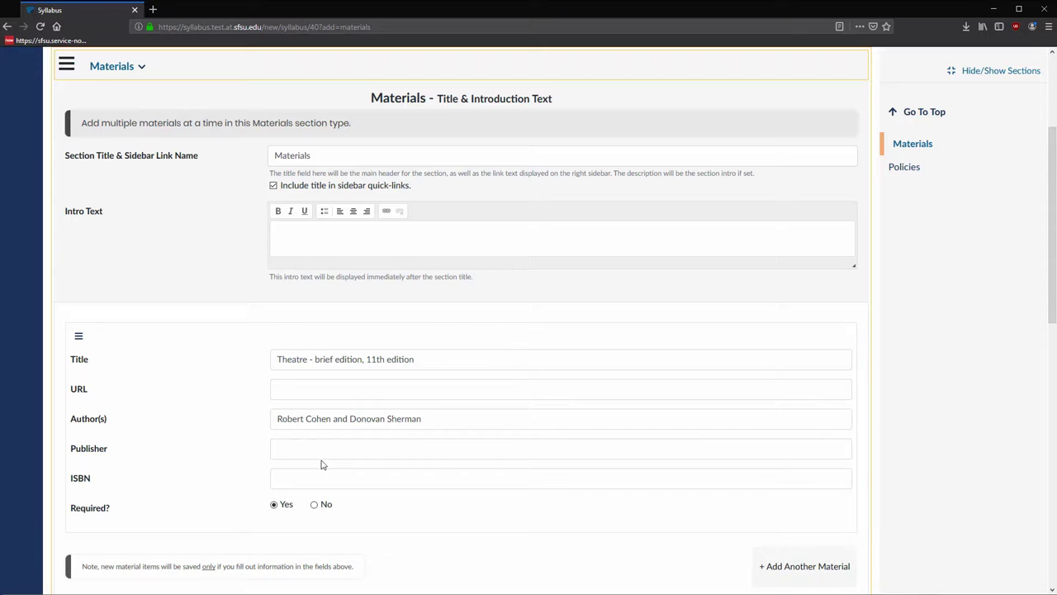
right_click(303, 477)
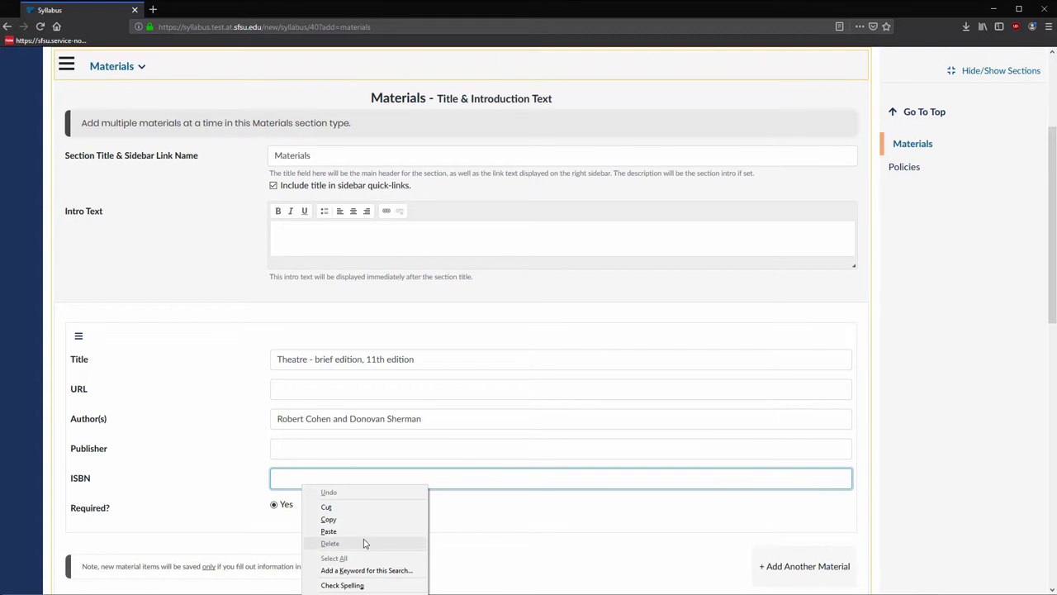
left_click(329, 532)
key("alt+Tab")
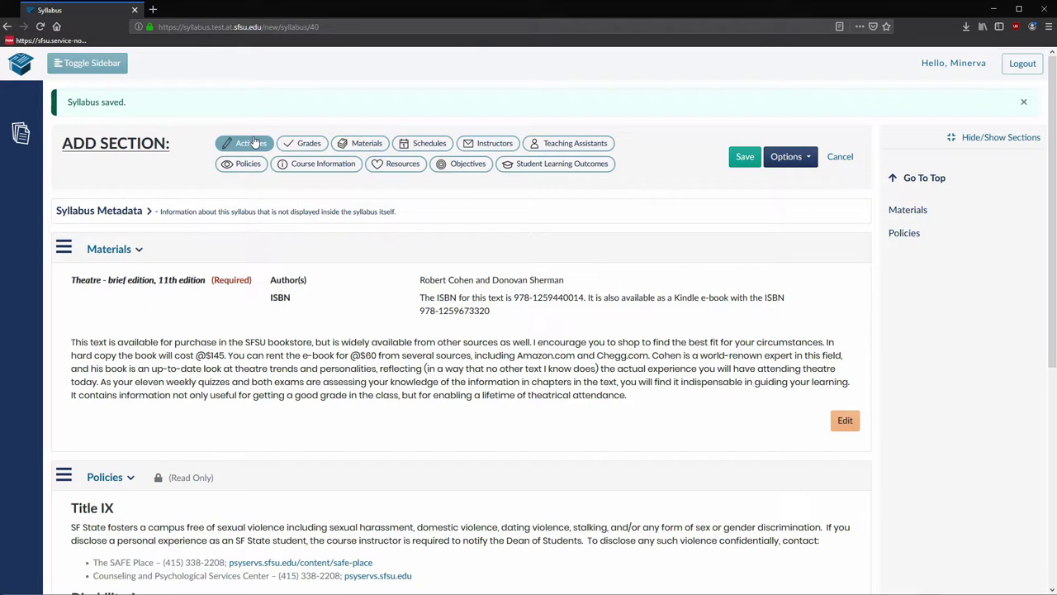
Add an Activities section to the web syllabus and copy the Examinations notes from Word into the first activity's description
left_click(252, 143)
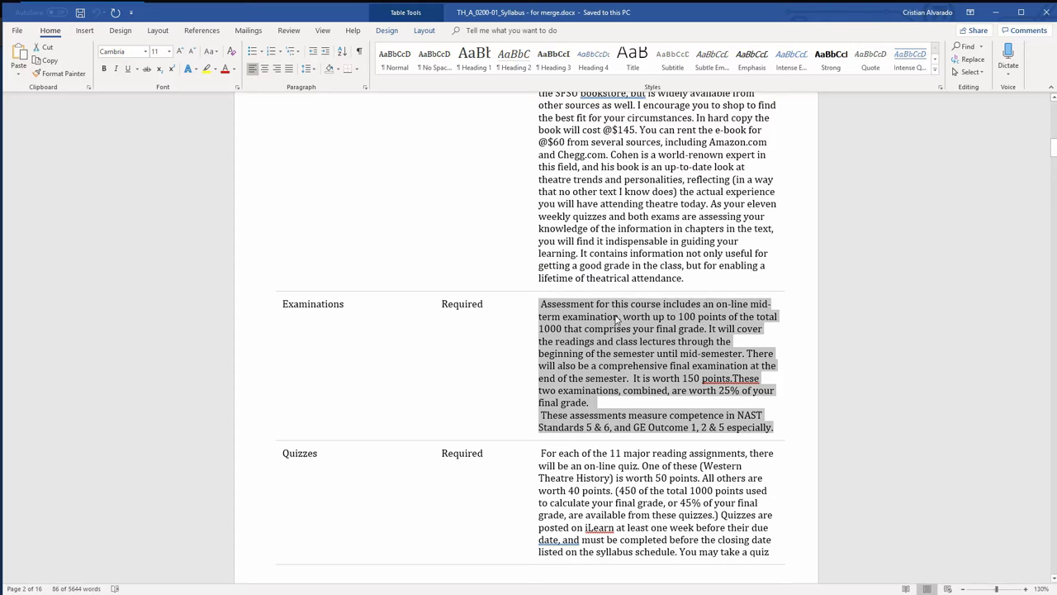
right_click(616, 313)
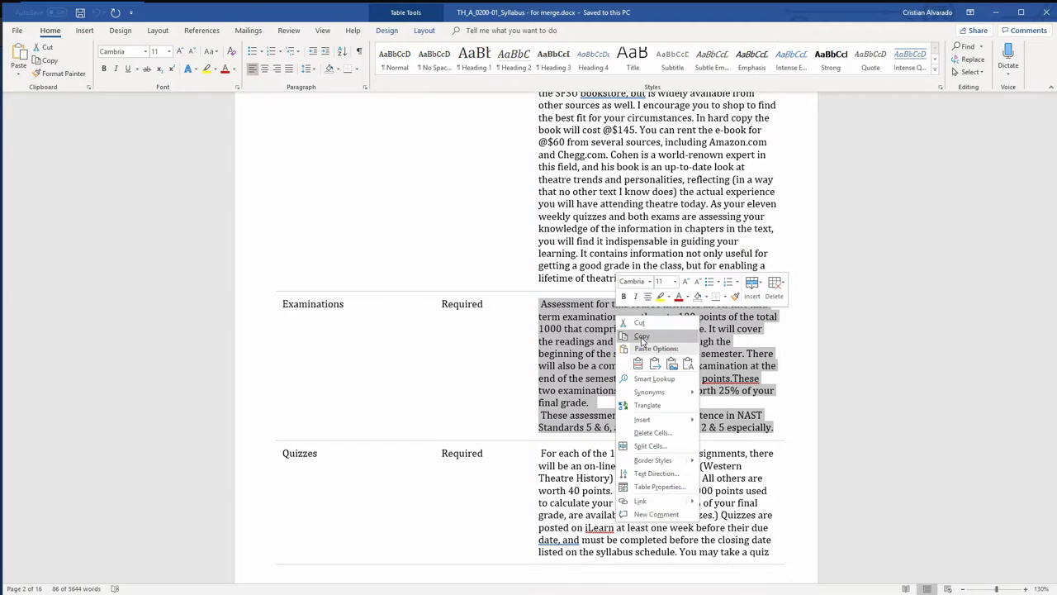
left_click(640, 332)
key("alt")
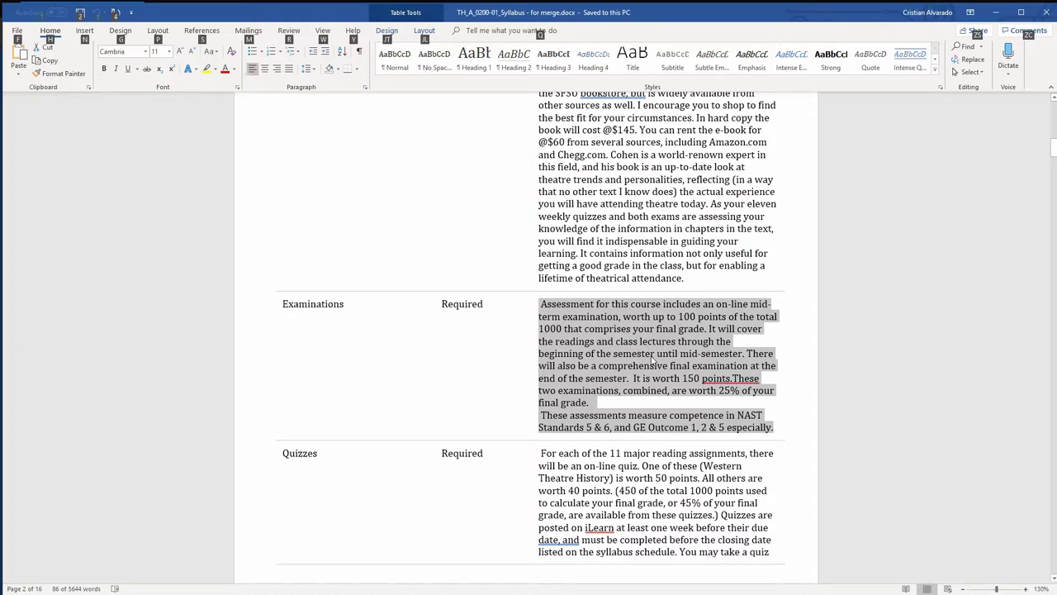
key("alt+Tab")
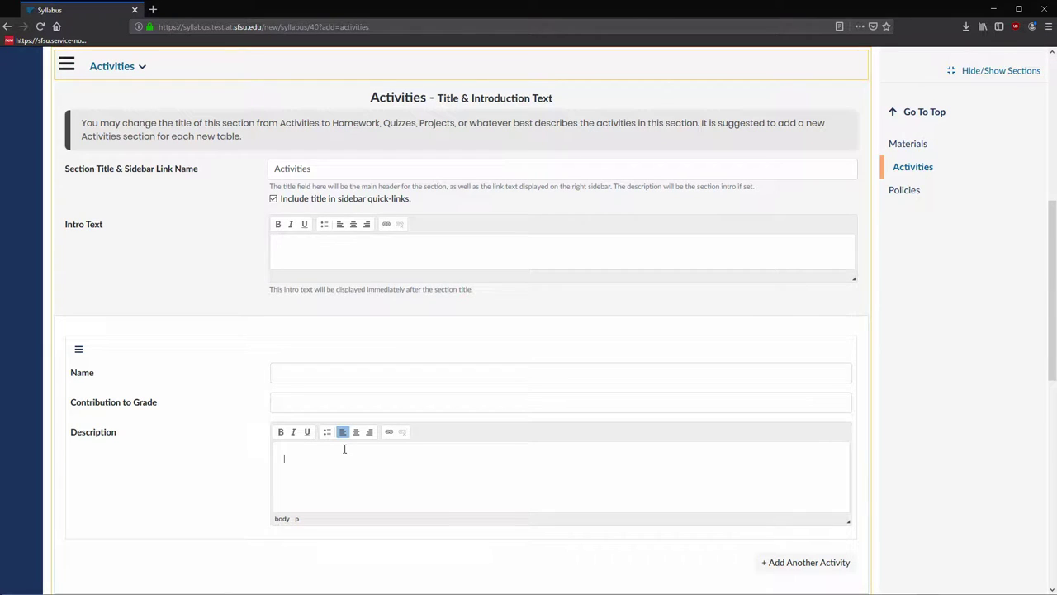
key("ctrl+v")
Name the first activity "Examinations" and set its contribution to grade to "25% of the final grade"
left_click(315, 374)
type("Examinations")
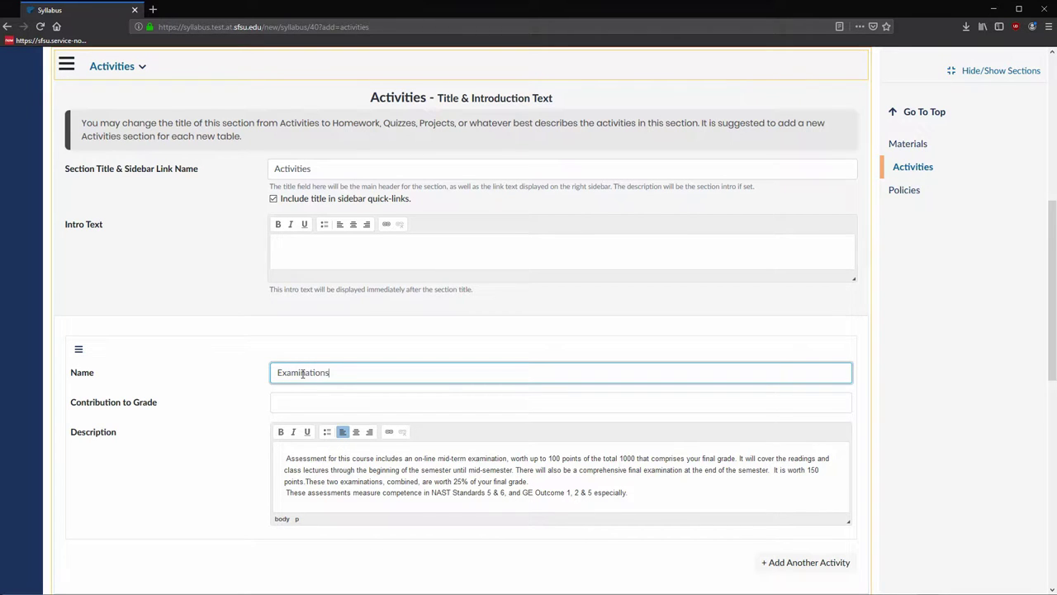
left_click(423, 409)
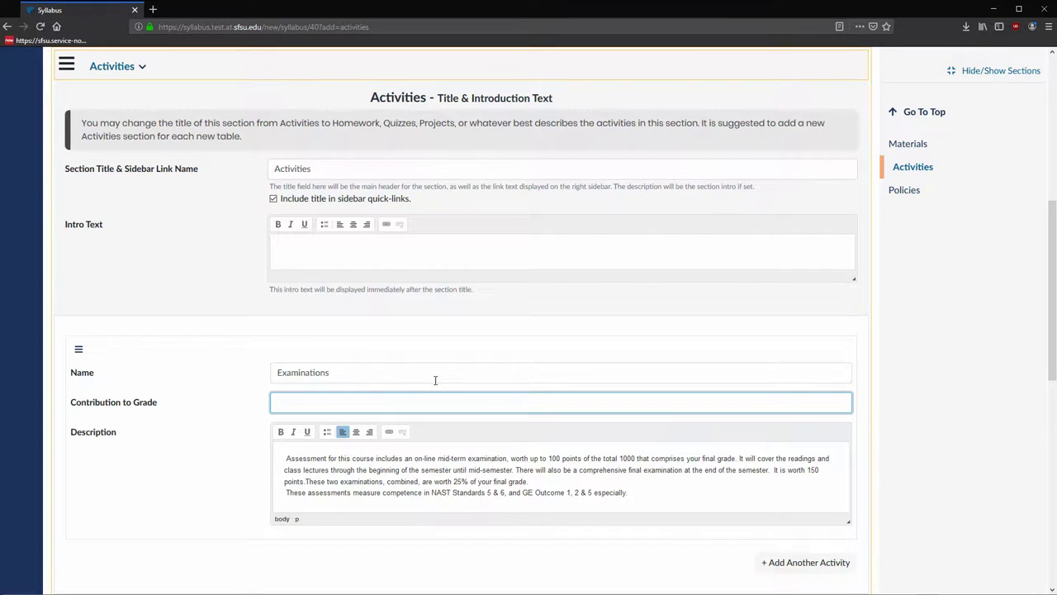
type("25% of the final grade")
Add a second activity named "Quizzes"
scroll(446, 372, "down", 3)
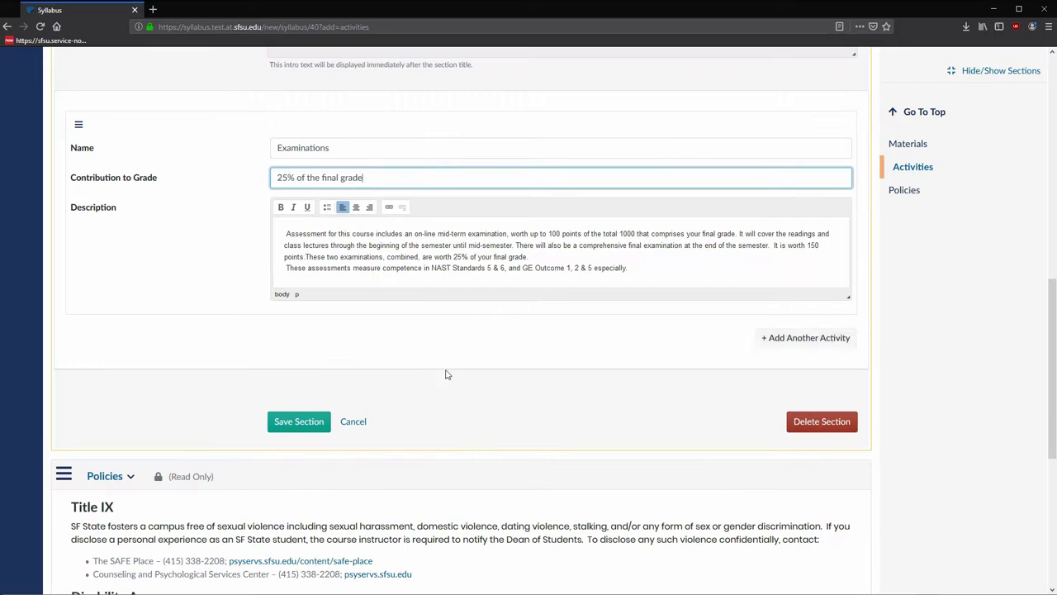
left_click(785, 340)
left_click(506, 369)
type("Quizzes")
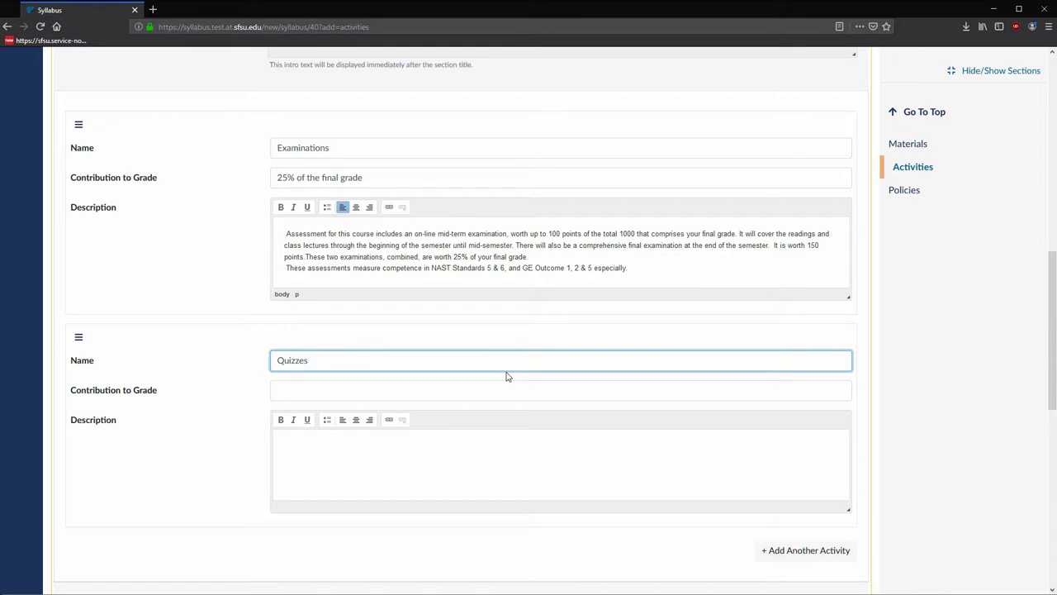
Copy the Quizzes notes from Word into the Quizzes description and set its contribution to "45% of the final grade"
key("alt+Tab")
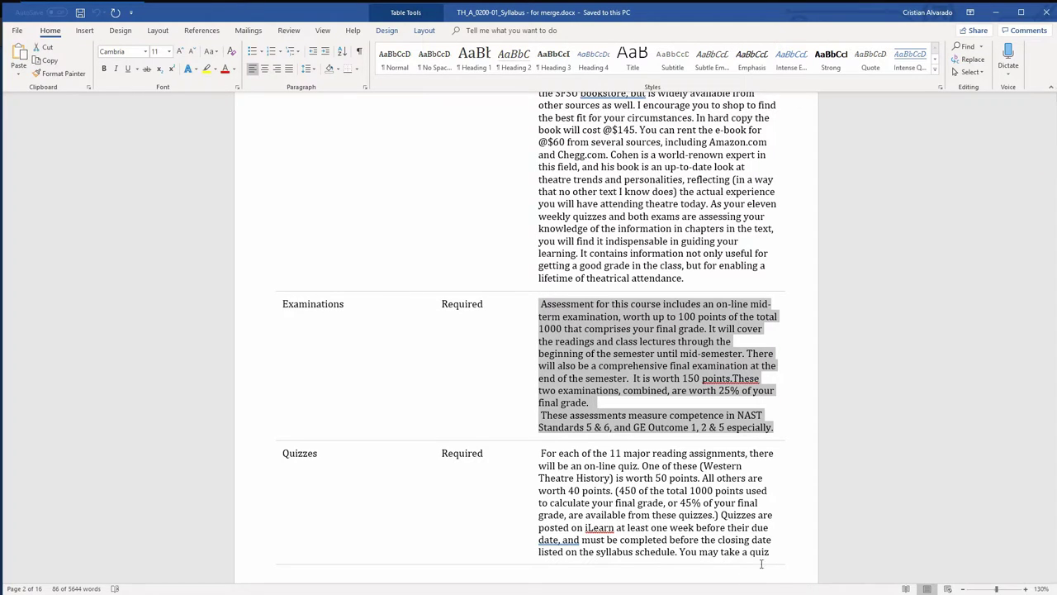
left_click_drag(541, 454, 711, 373)
key("ctrl+c")
key("alt+Tab")
key("ctrl+v")
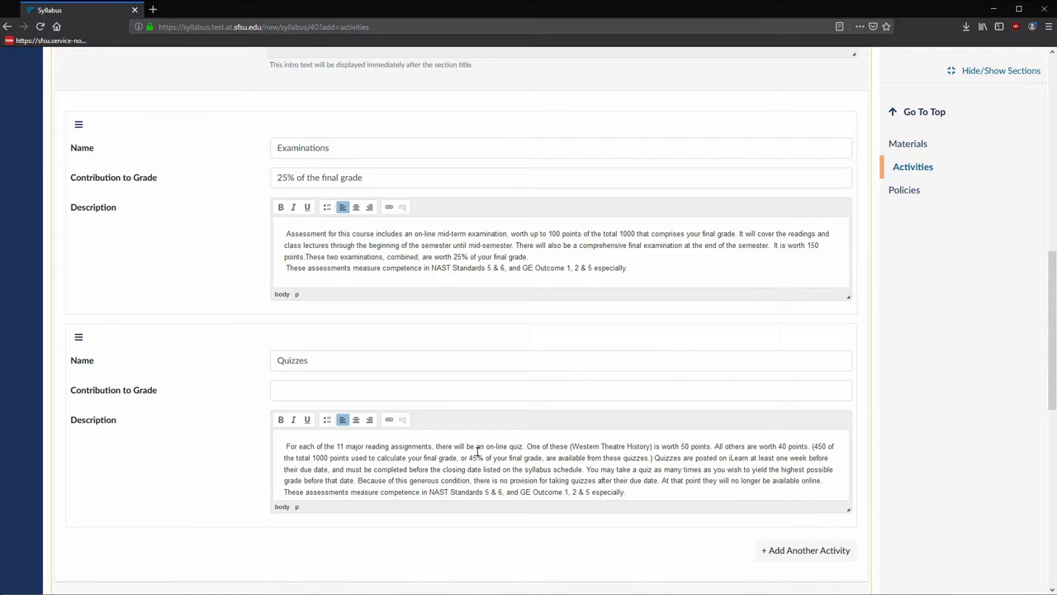
left_click(356, 385)
type("45% of the final grade")
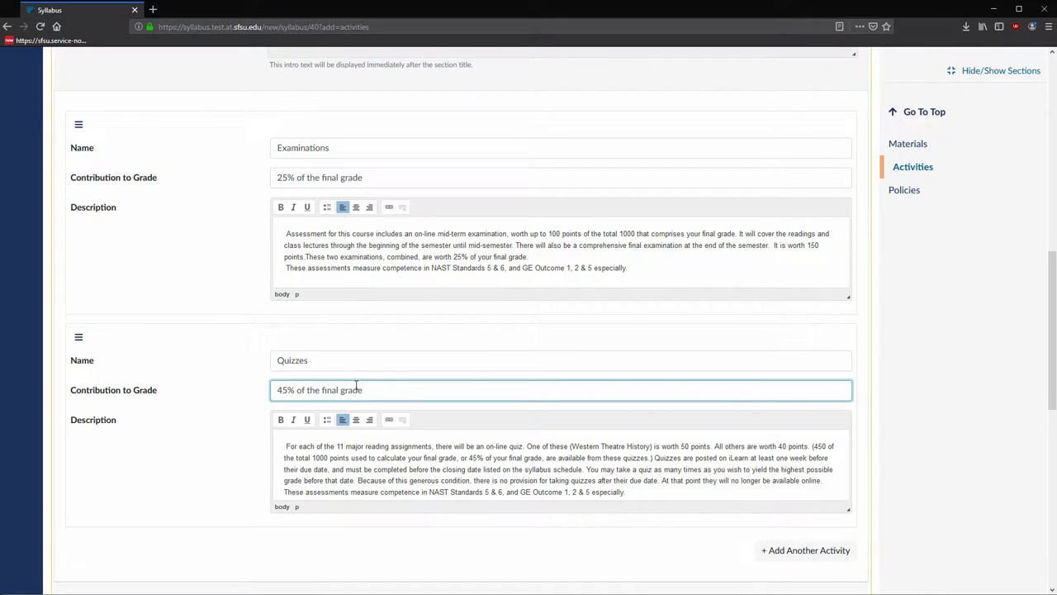
Add a third activity named "Required Play Attendance" with a contribution of "30% of the final grade"
left_click(795, 557)
scroll(954, 498, "down", 3)
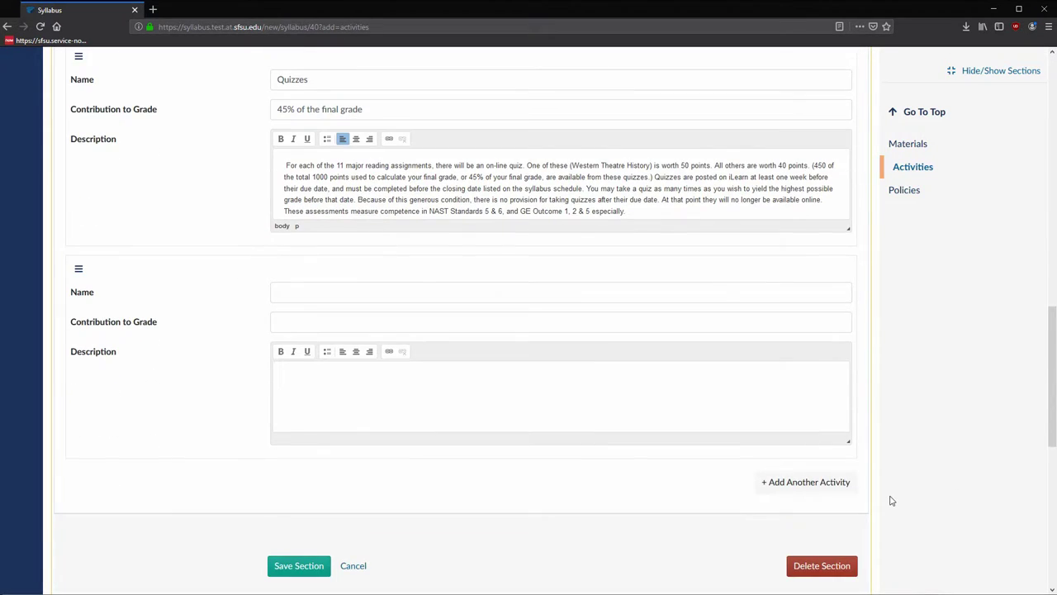
left_click(364, 289)
type("Require")
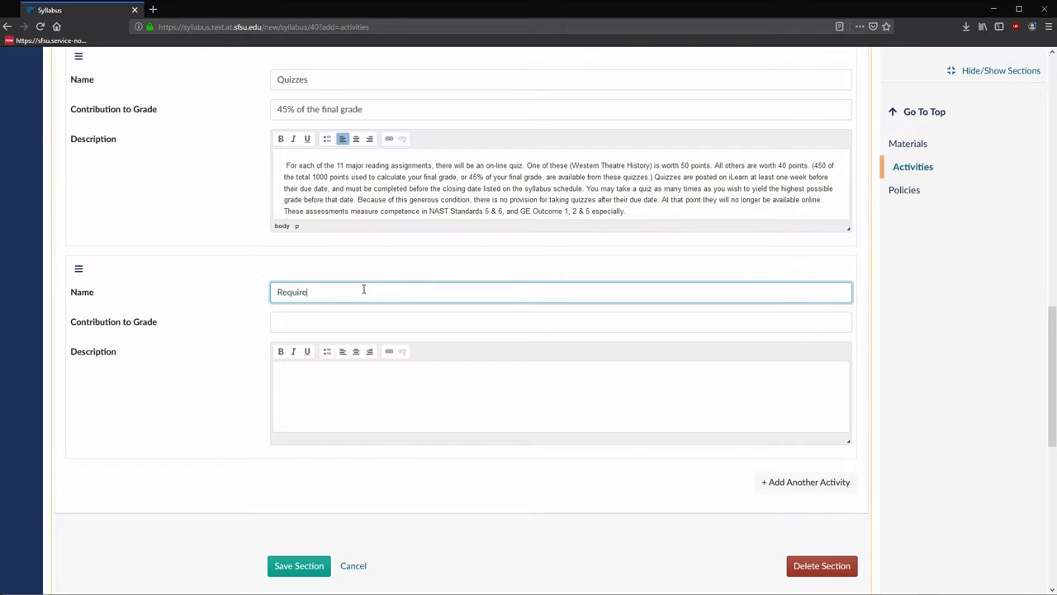
type("d Play Attendance")
key("Tab")
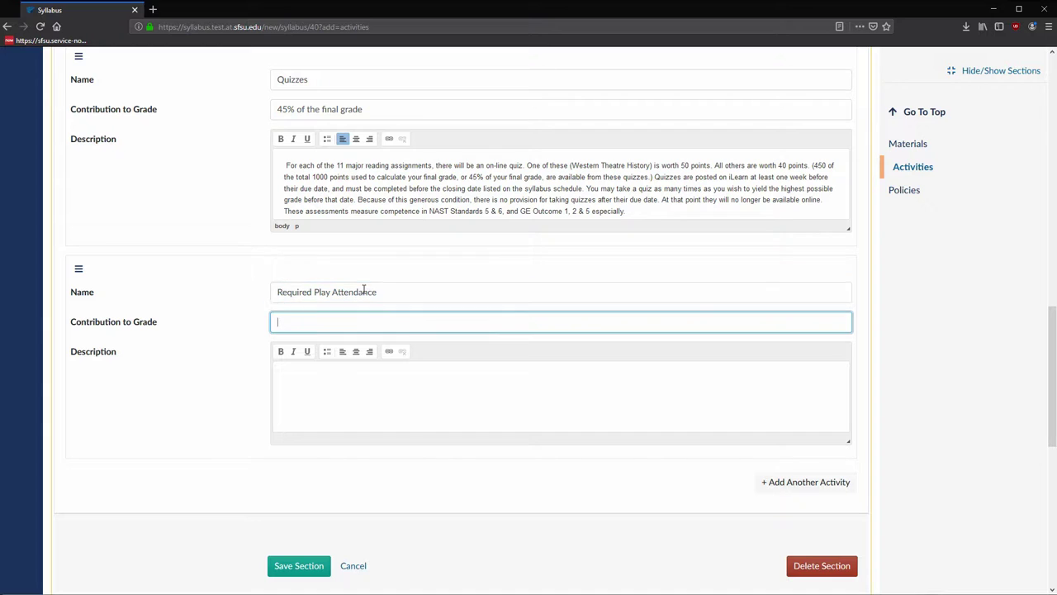
type("30")
type("% of the final grade")
left_click(765, 401)
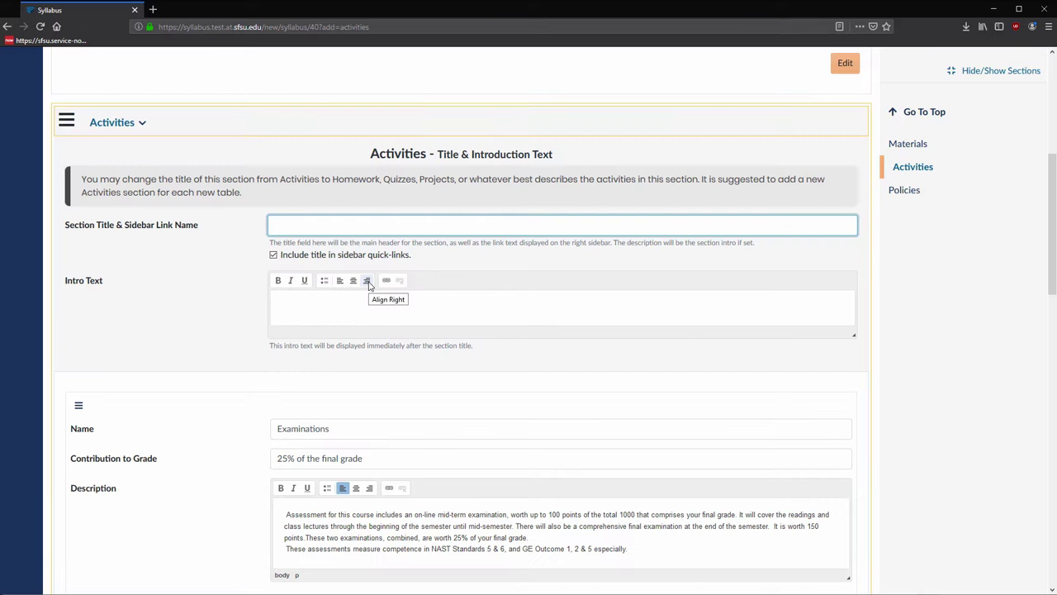
Save the section under the title "Course Requirements" with the intro "The following table is a high-level breakdown of how you will be graded in this course."
type("Course Requirement")
scroll(396, 247, "down", 2)
left_click(422, 195)
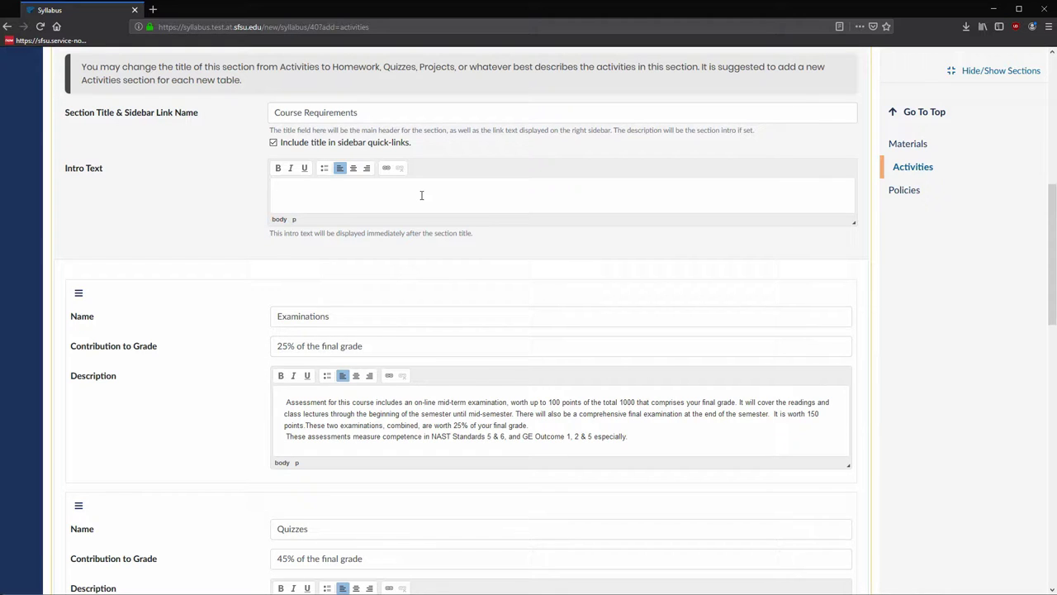
type("The following table is a high-level breakdown of how you will be")
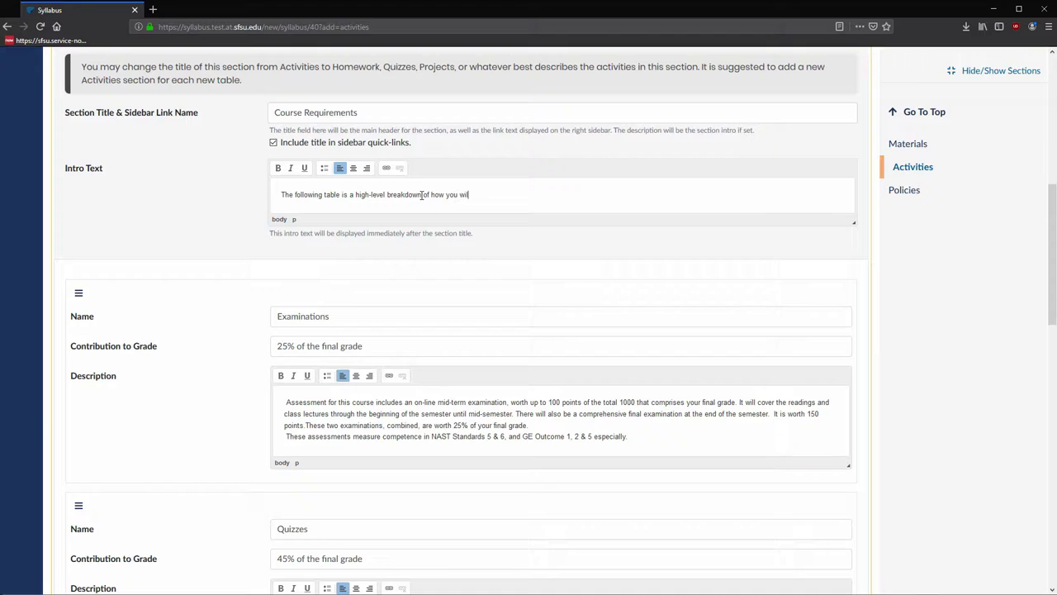
type(" graded in this course")
scroll(292, 344, "down", 10)
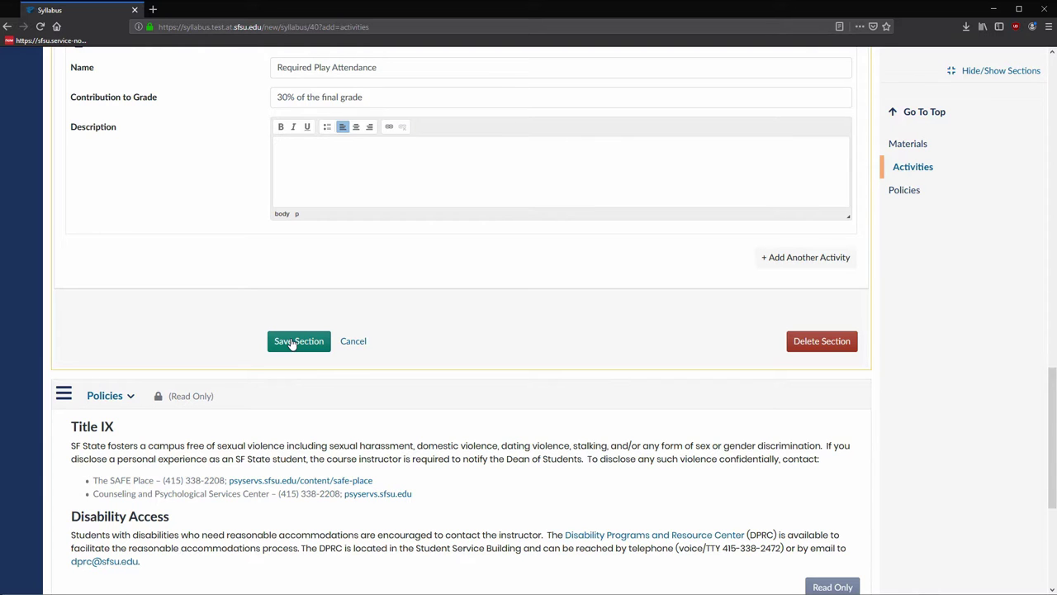
left_click(292, 343)
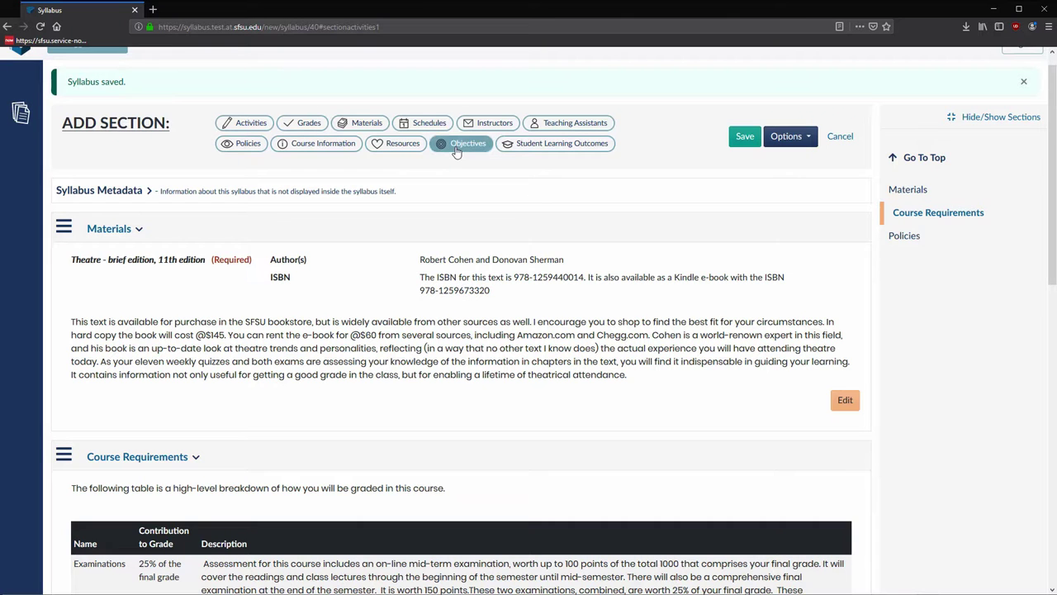
Add an Objectives section and replace its title with the Word heading "Course (NAST) Objectives and GE Learning Outcomes"
left_click(461, 147)
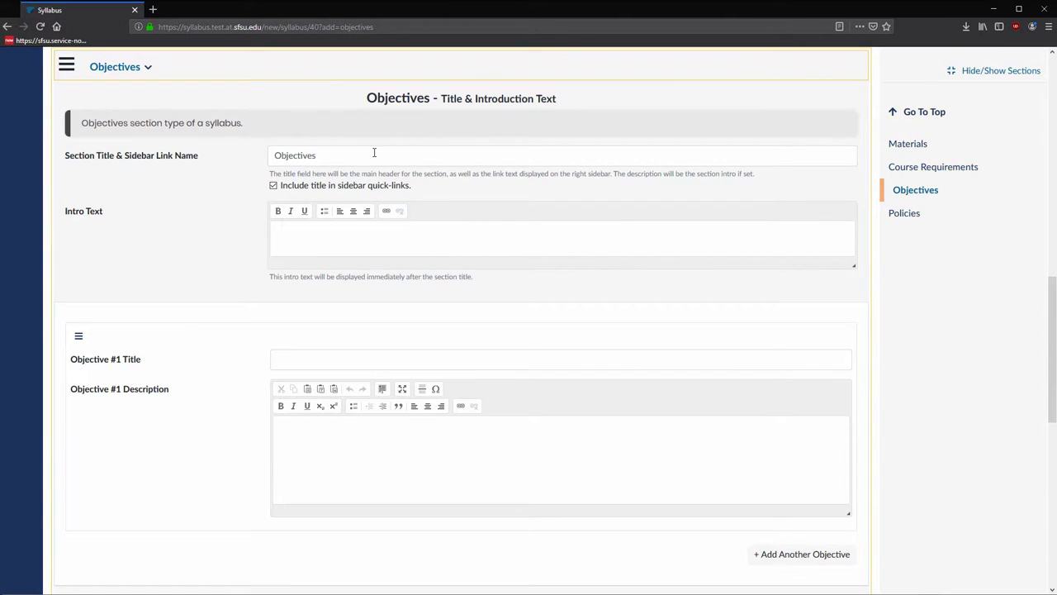
left_click_drag(373, 153, 208, 124)
key("ctrl+v")
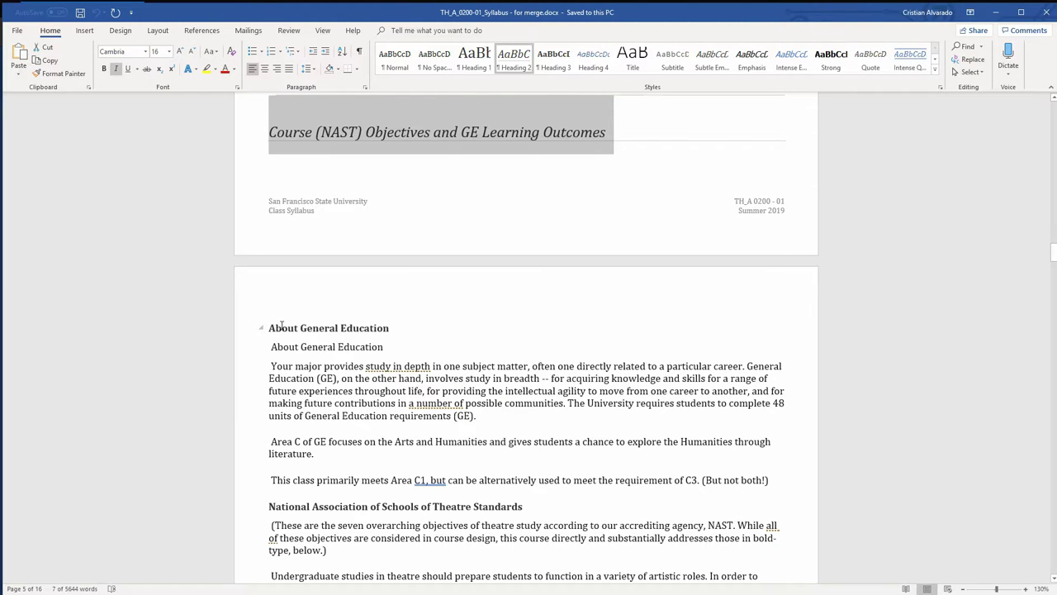
Copy the "About General Education" line and its first paragraph from Word into the Objective #1 description
left_click_drag(477, 416, 271, 348)
right_click(313, 380)
left_click(347, 402)
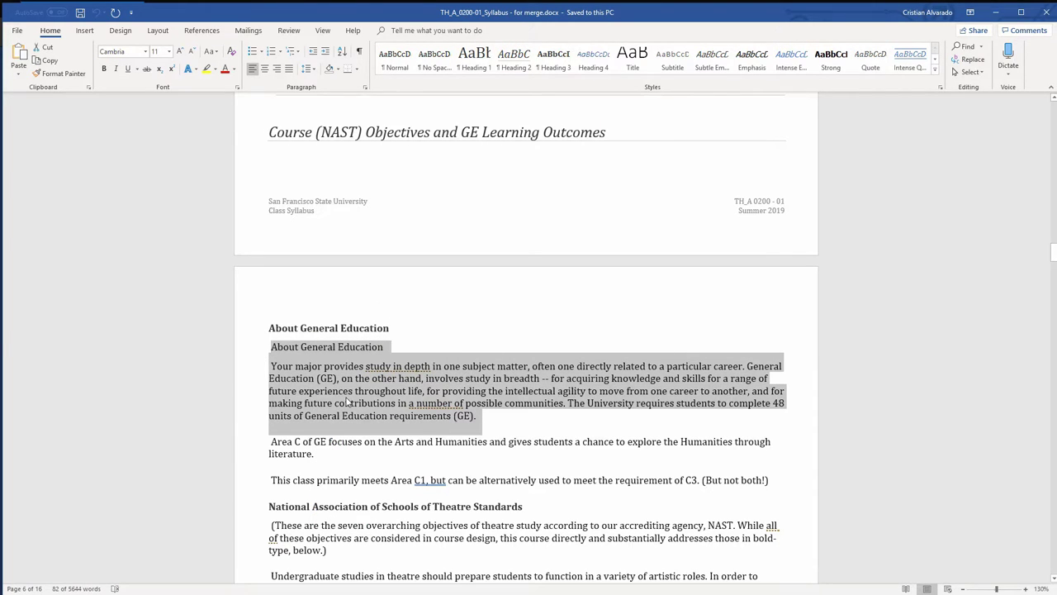
key("alt+Tab")
key("ctrl+v")
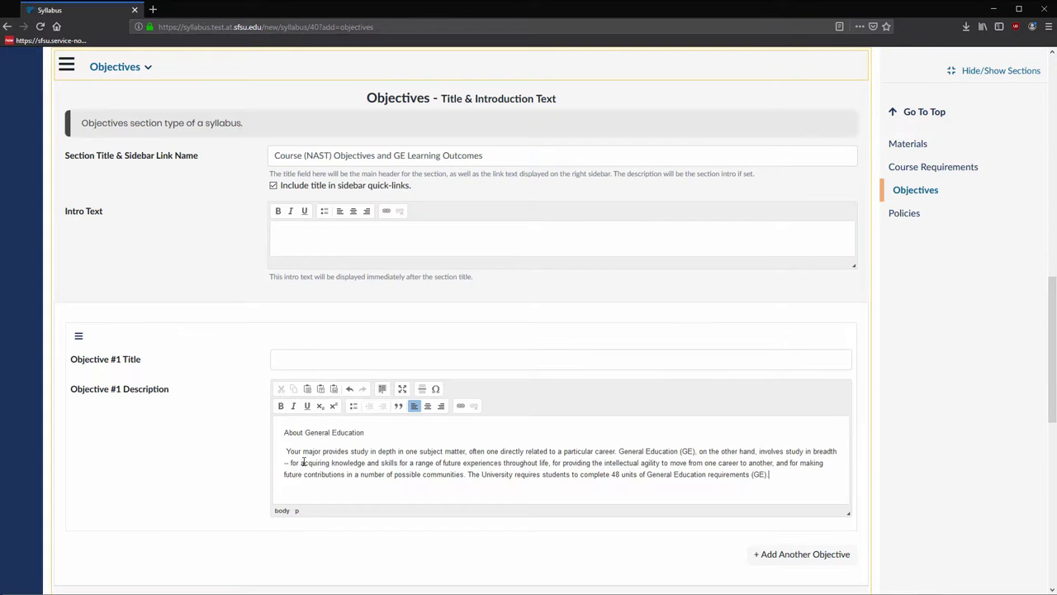
Remove the heading line from the Objective #1 description and title the objective "About General Education"
left_click_drag(373, 432, 275, 417)
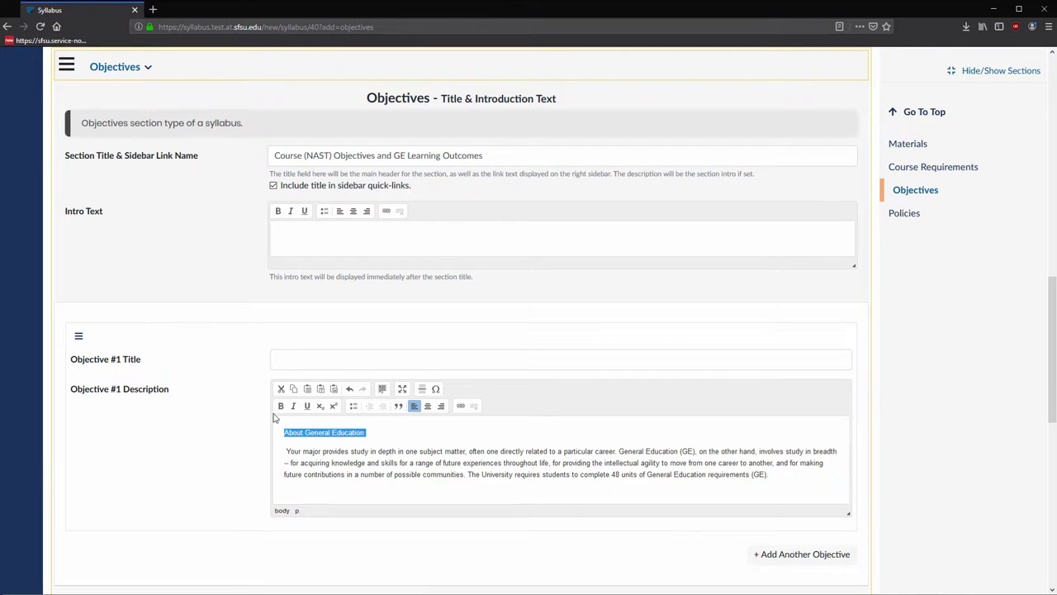
key("BackSpace")
key("BackSpace")
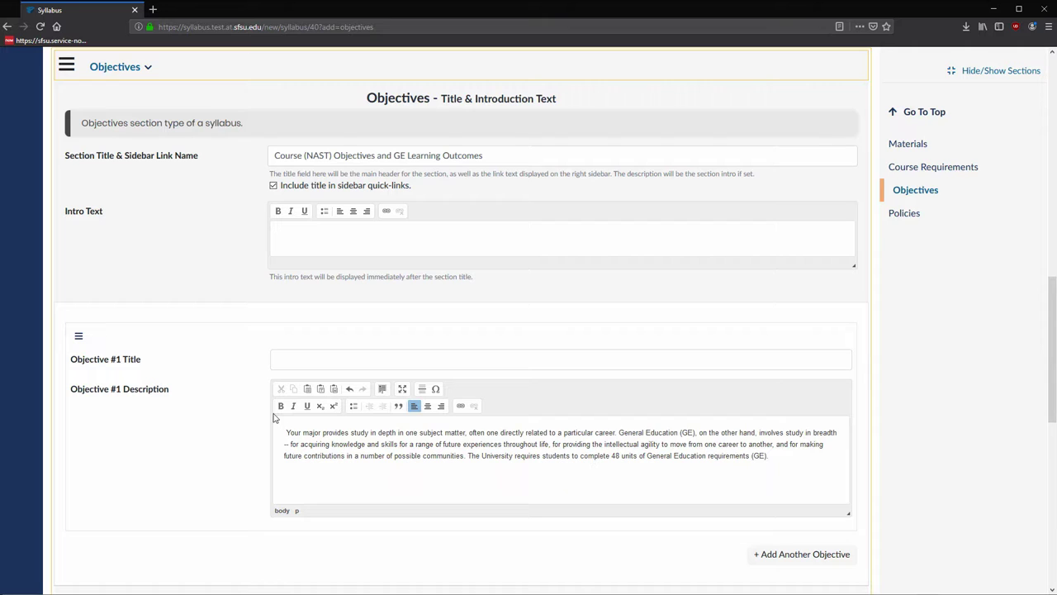
left_click(335, 359)
type("About General Education")
key("BackSpace")
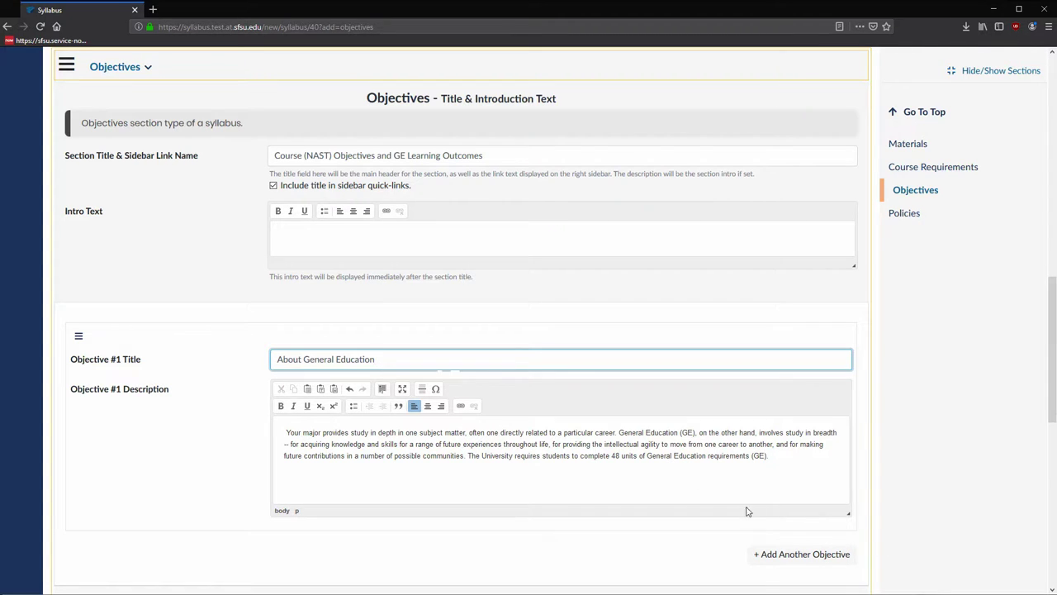
Add a second objective titled "National Association of Schools of Theatre Standards", with that Word section's intro and seven numbered points as its description
left_click(825, 561)
scroll(773, 506, "down", 3)
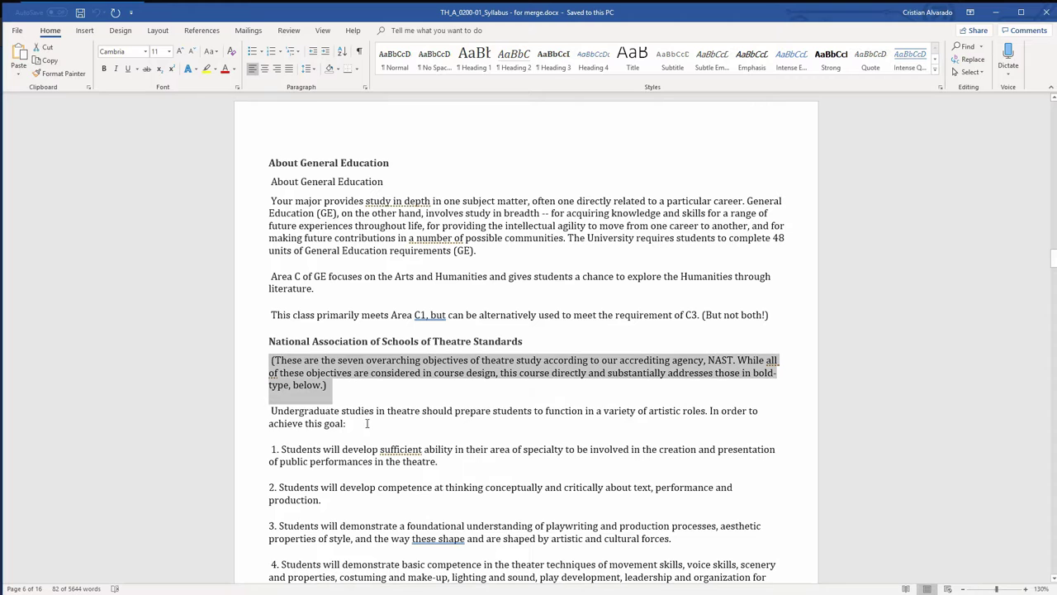
left_click_drag(432, 424, 463, 578)
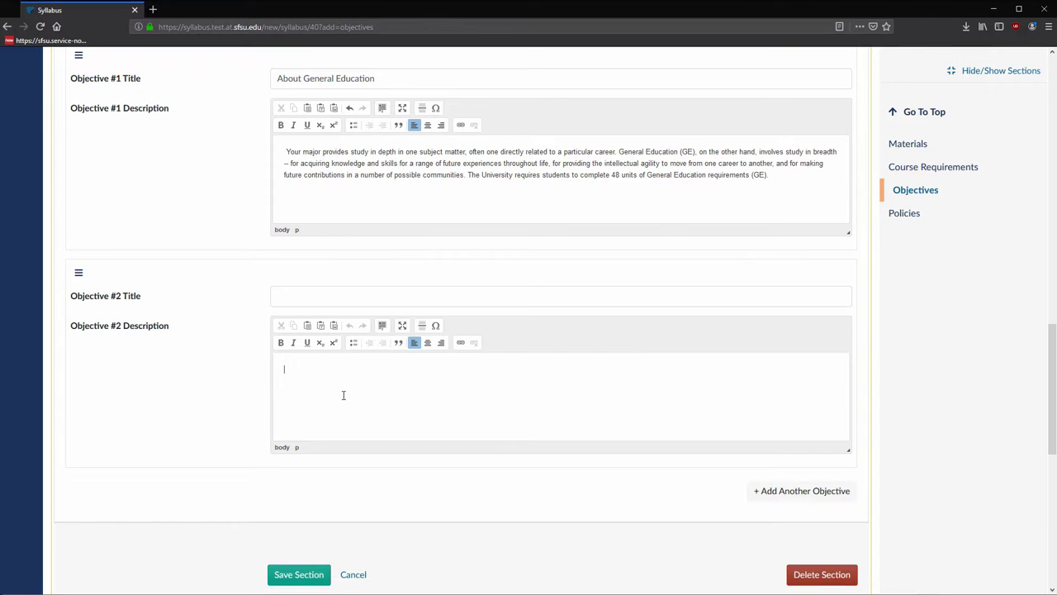
key("ctrl+v")
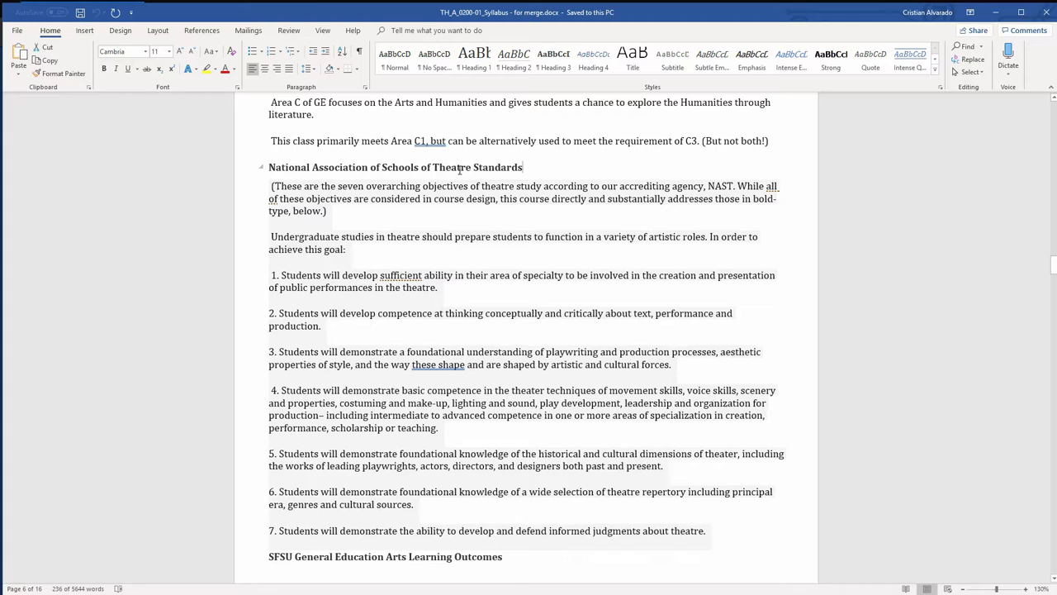
left_click_drag(525, 167, 278, 168)
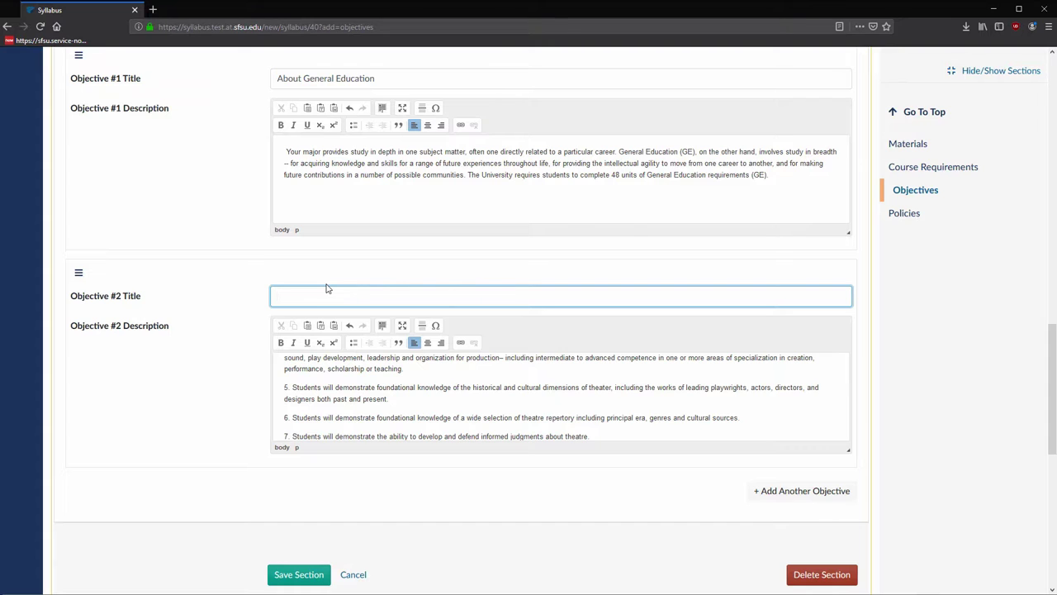
key("ctrl+v")
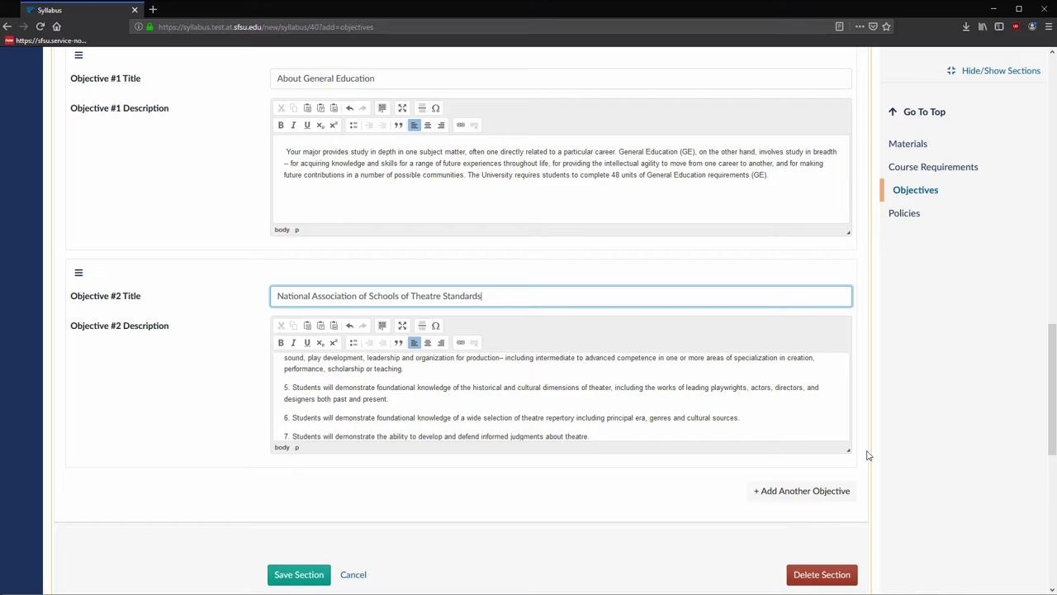
key("Tab")
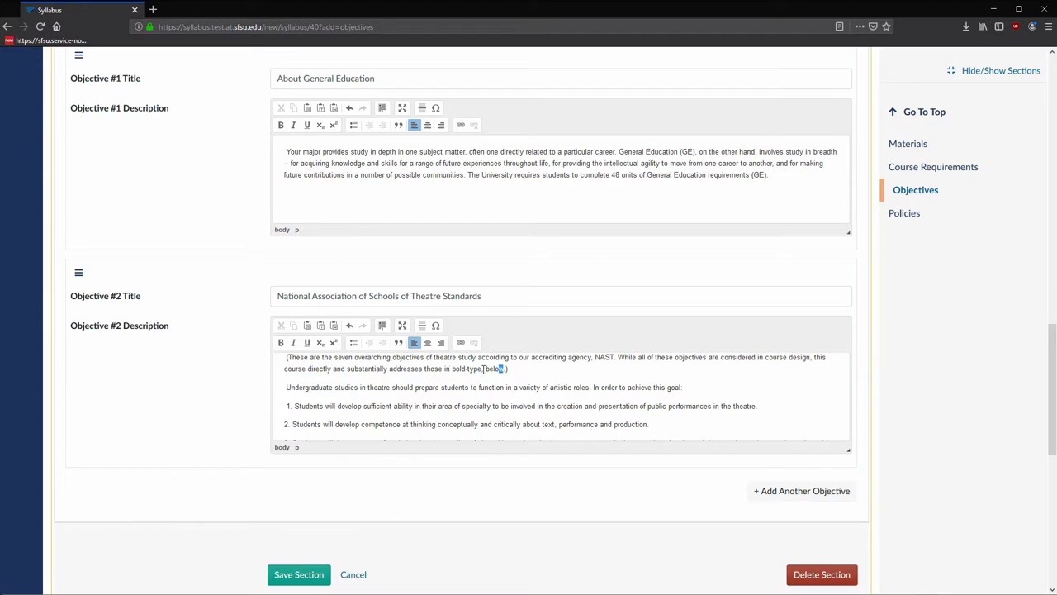
Italicize the parenthetical note about the seven overarching objectives in the Objective #2 description
left_click_drag(506, 368, 291, 355)
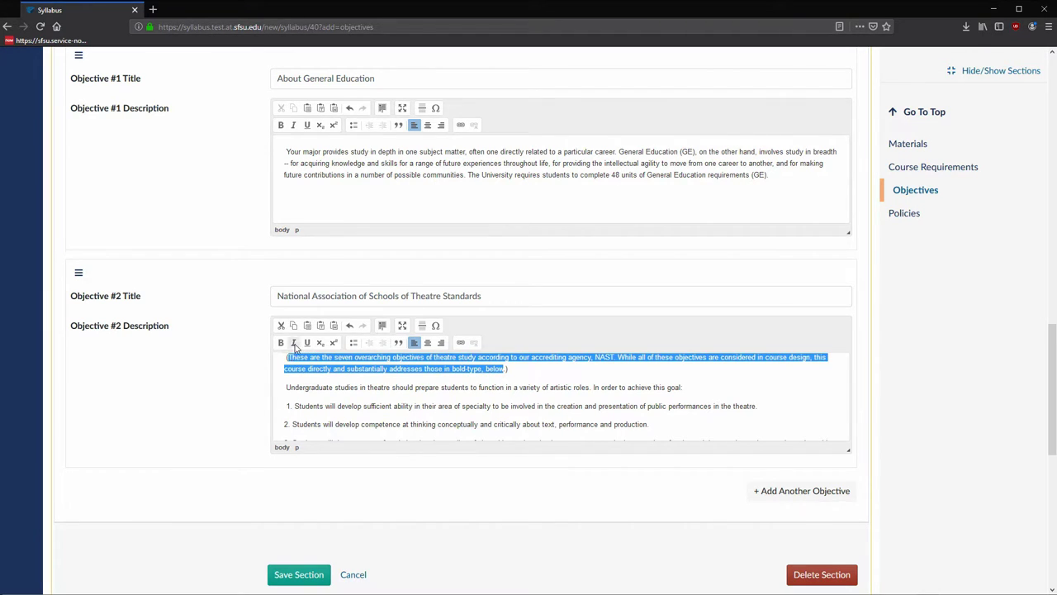
left_click(294, 342)
left_click(546, 366)
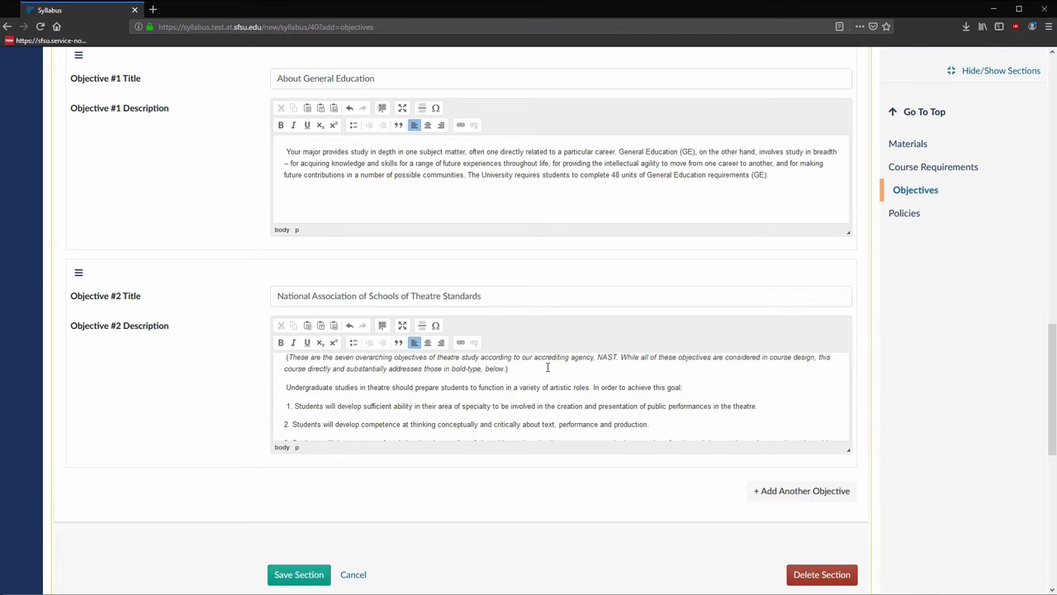
Add a third objective and copy the Word text from "After completion of a lower division" through "apply to this course directly" into its description
left_click(786, 492)
scroll(847, 479, "down", 3)
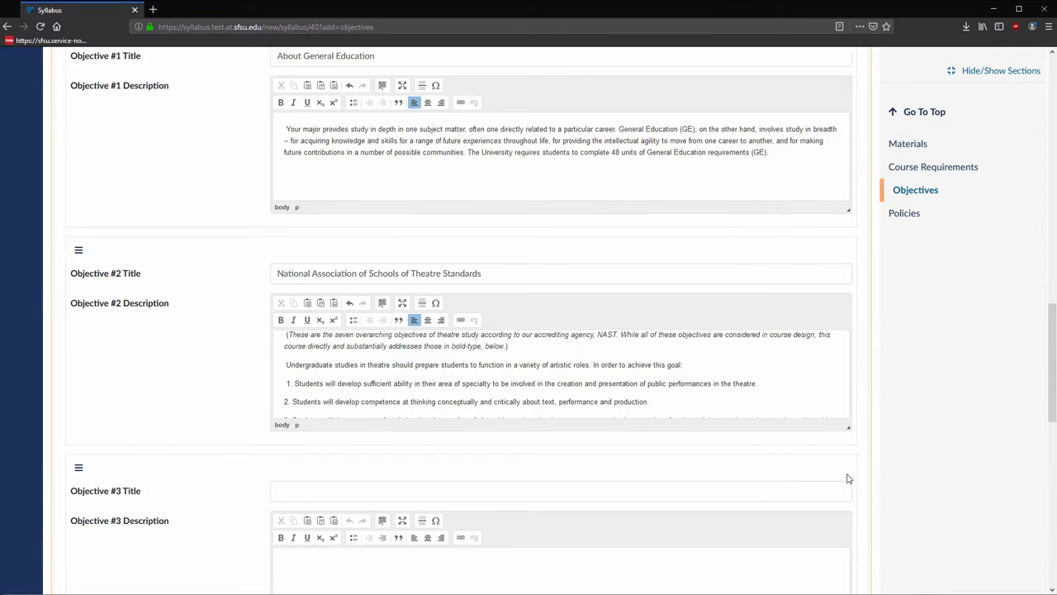
key("alt+Tab")
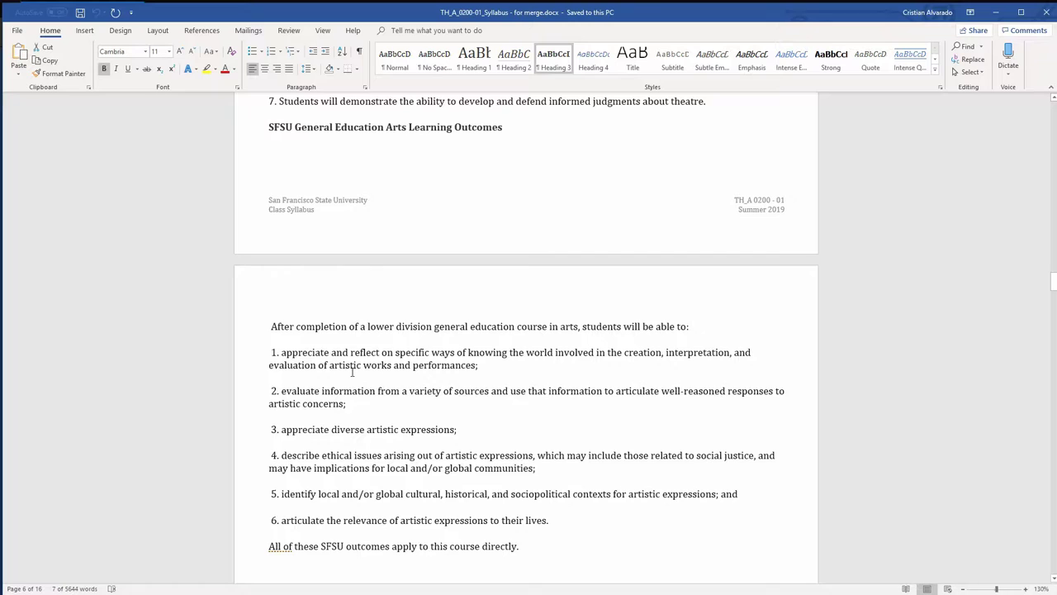
left_click_drag(269, 323, 523, 384)
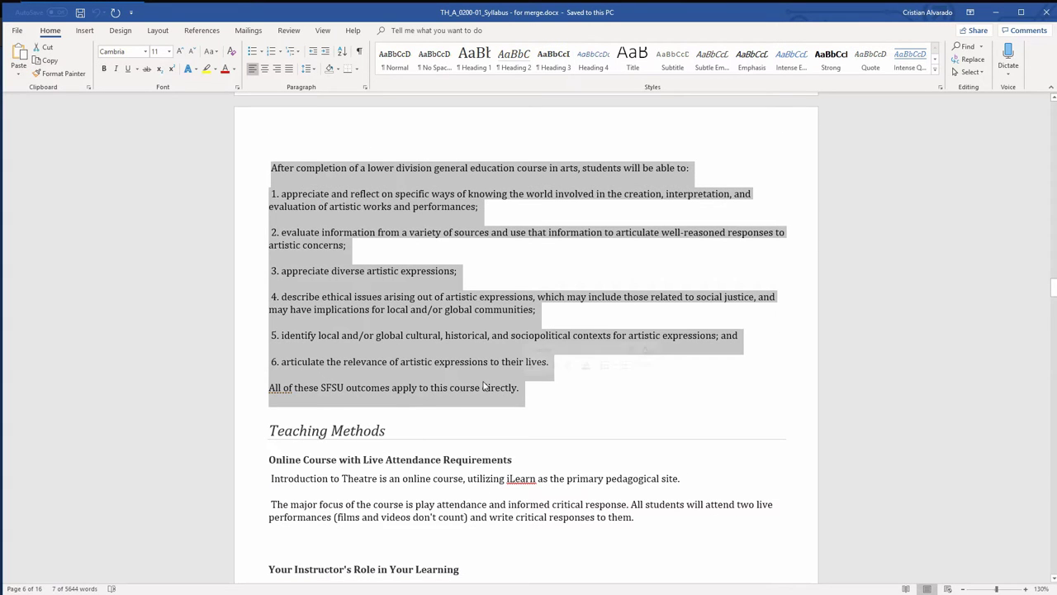
right_click(492, 382)
left_click(518, 402)
key("alt+Tab")
left_click(528, 410)
key("ctrl+v")
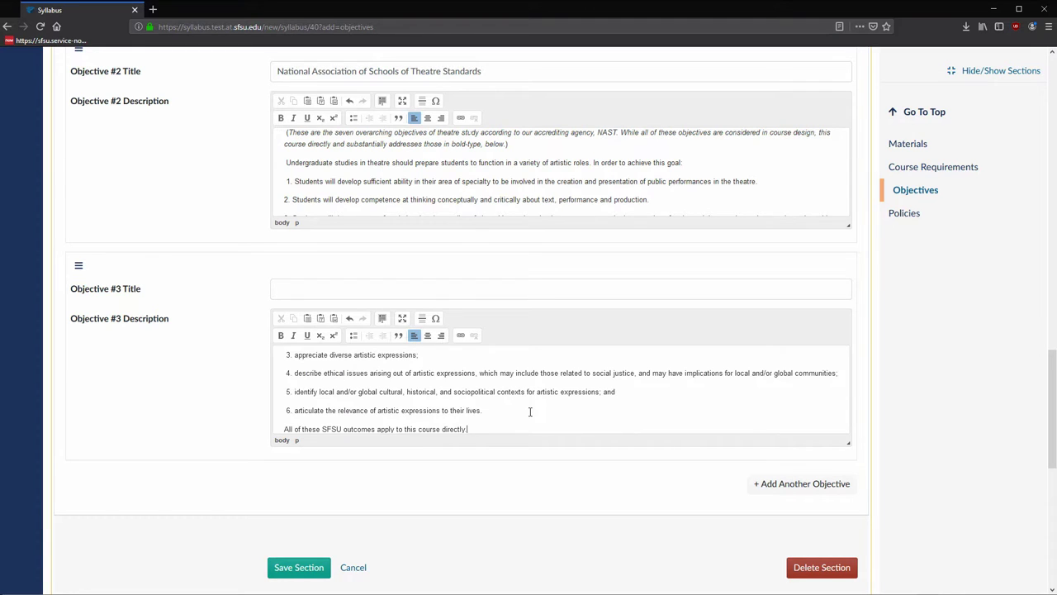
Title Objective #3 "SFSU General Education Arts Learning Outcomes" and save the Objectives section
left_click(323, 291)
type("SFSU General Education Arts Learning Outcomes")
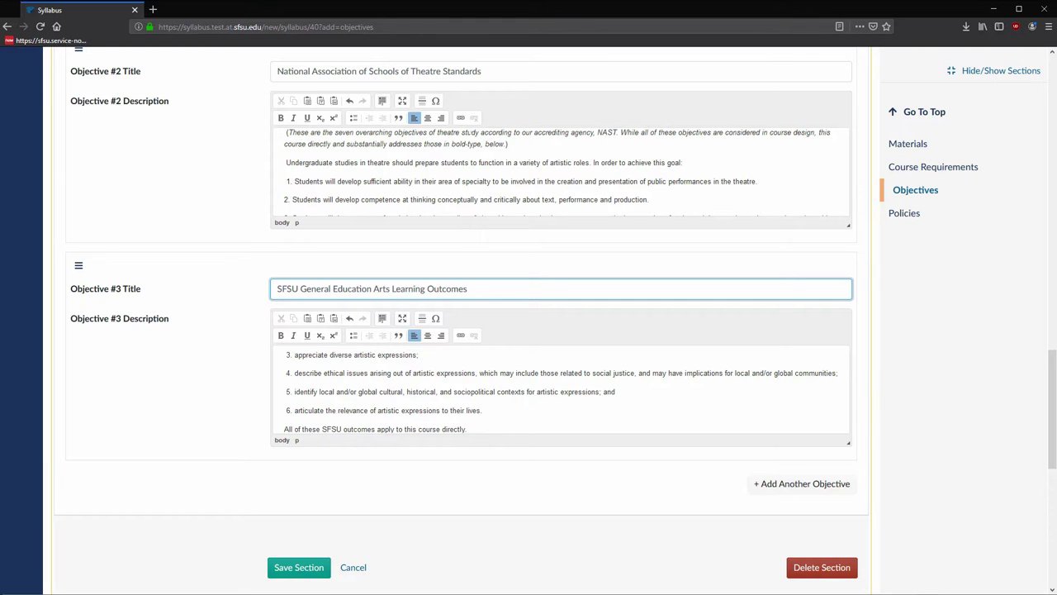
left_click(293, 568)
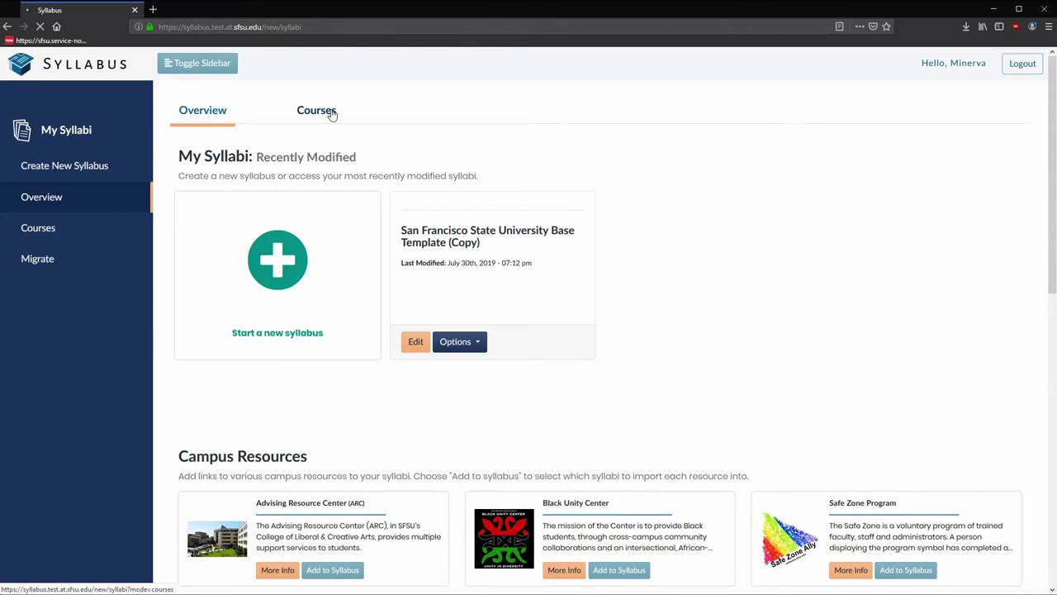
In the course list, clone the Summer 2019 TH_A 0200.01 syllabus into the Spring 2019 TH_A 0200 section 01 course
left_click(331, 114)
scroll(442, 301, "down", 2)
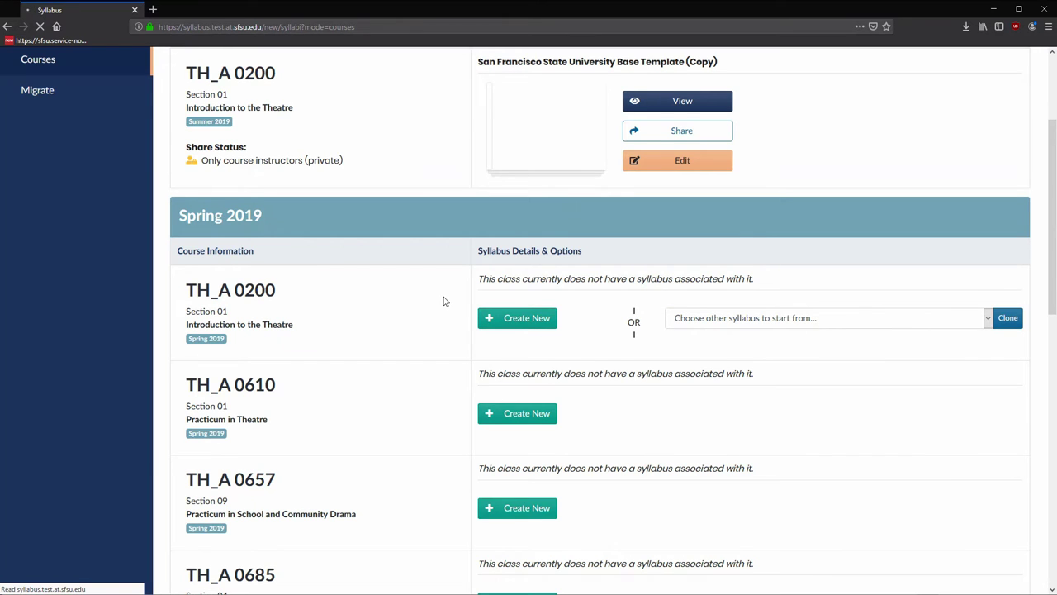
scroll(442, 301, "up", 1)
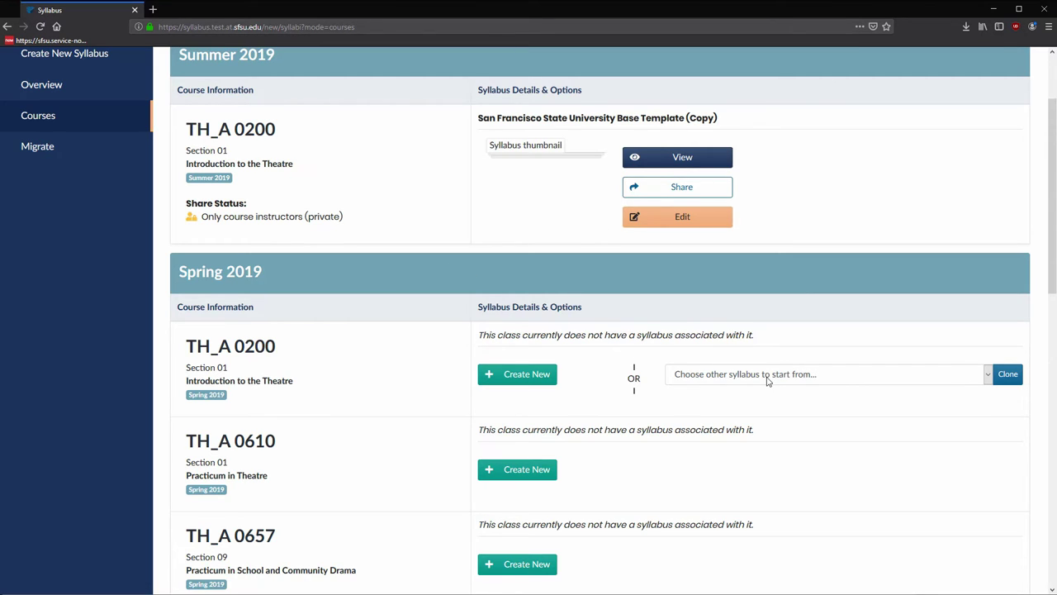
left_click(800, 376)
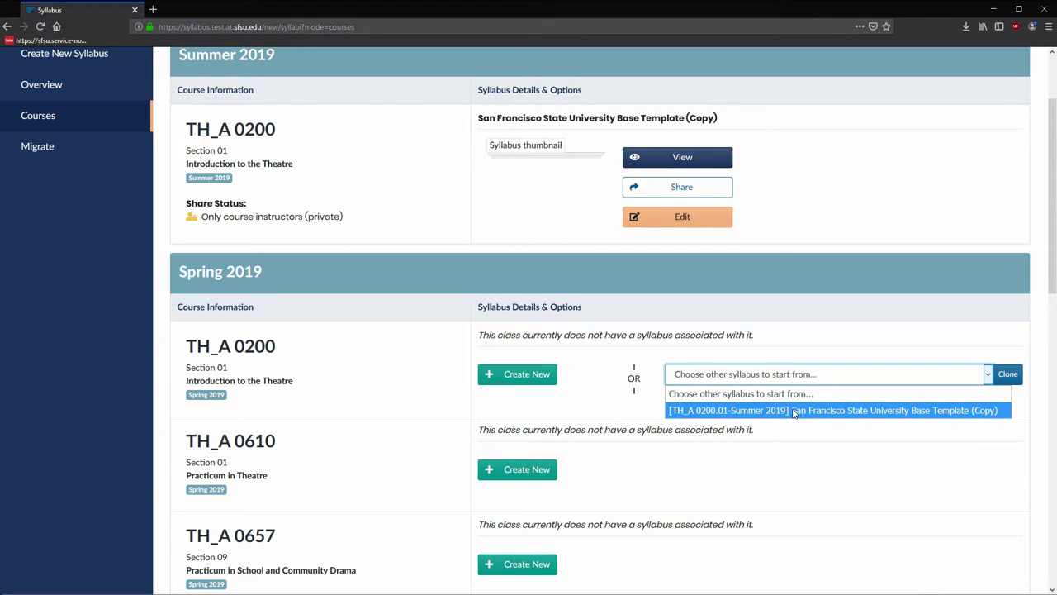
left_click(795, 411)
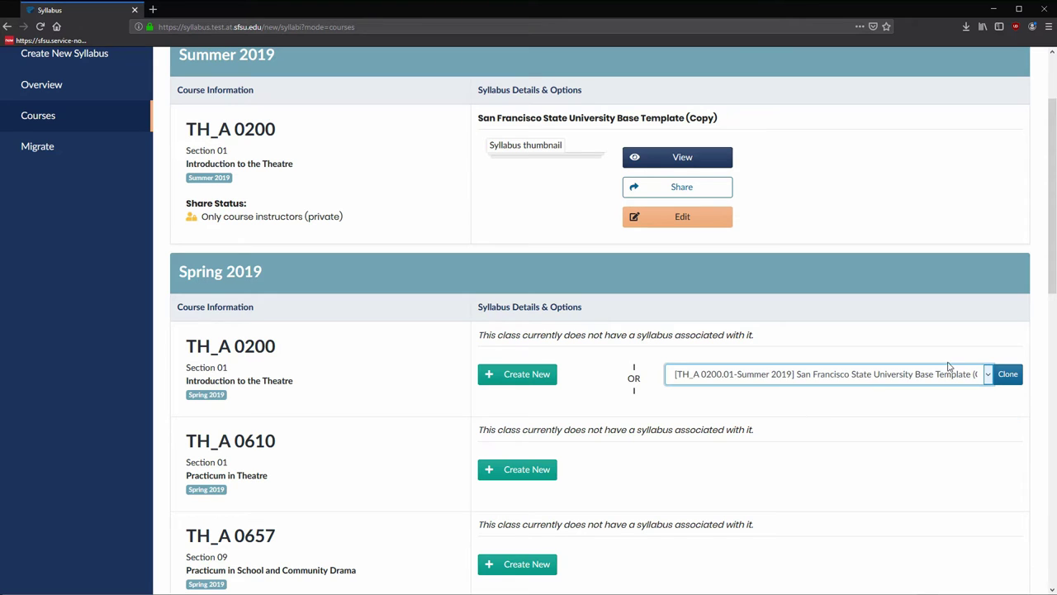
left_click(1014, 382)
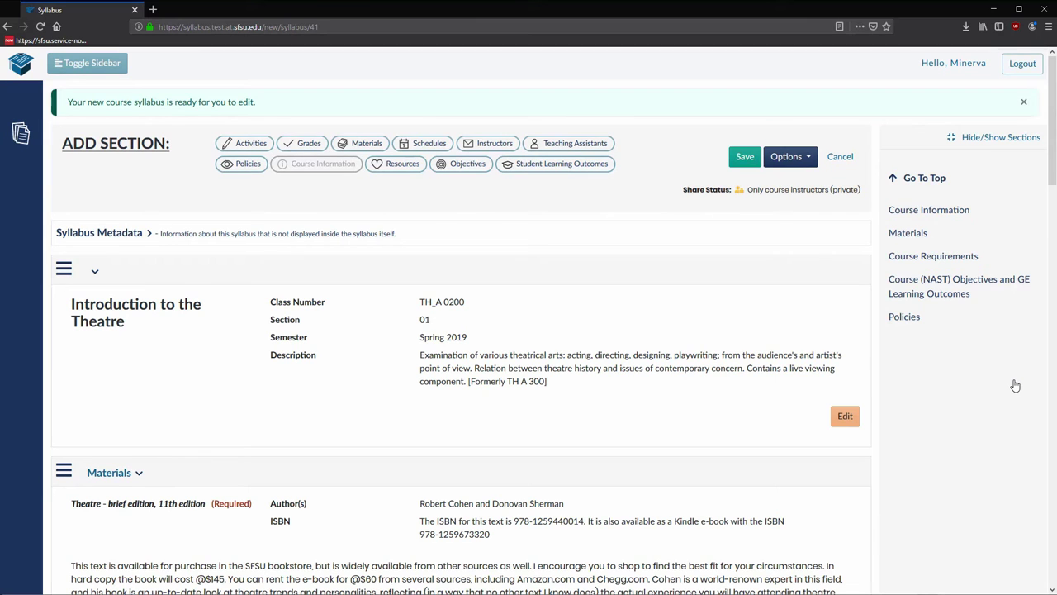